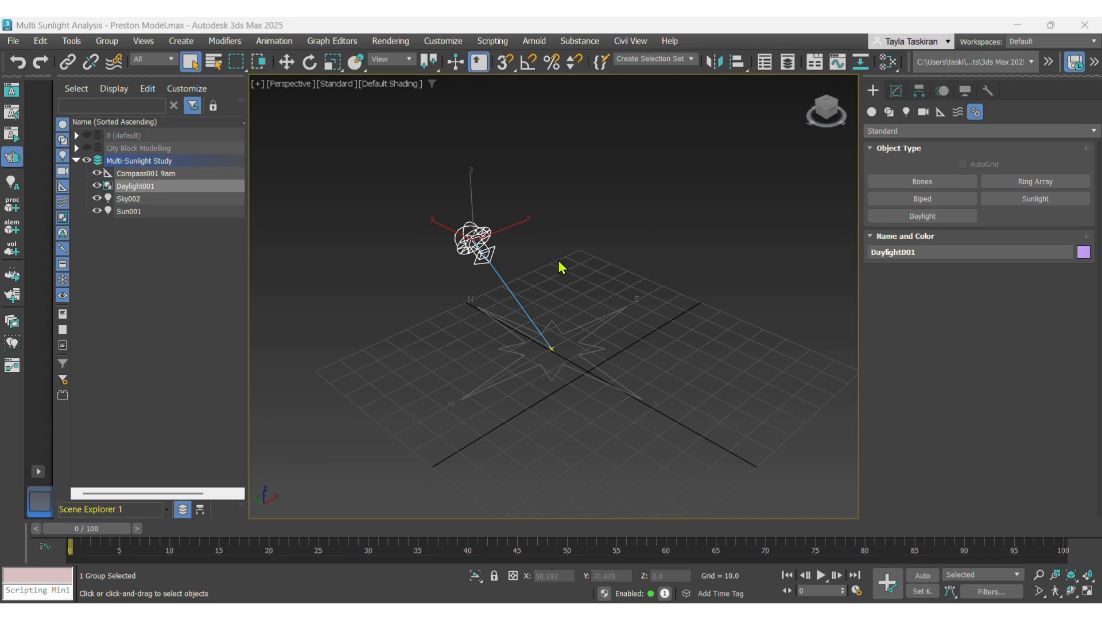
Rename the Daylight001 object as Daylight001_9am.
right_click(178, 183)
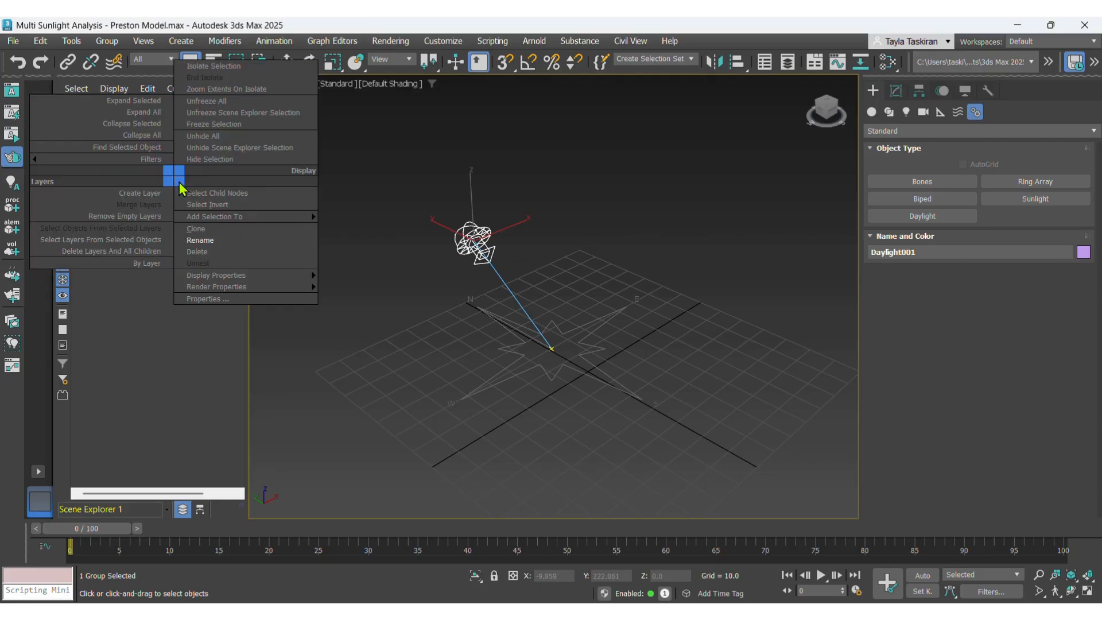
left_click(218, 244)
left_click(178, 187)
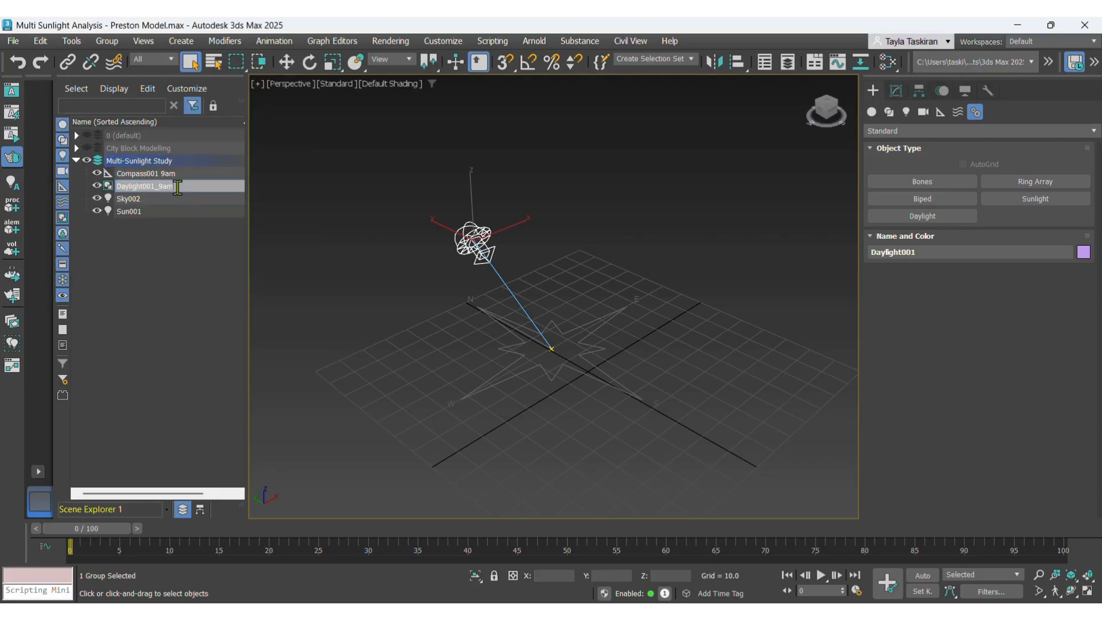
key("Return")
Rename the Sky002 light as Sky002_9am.
right_click(168, 195)
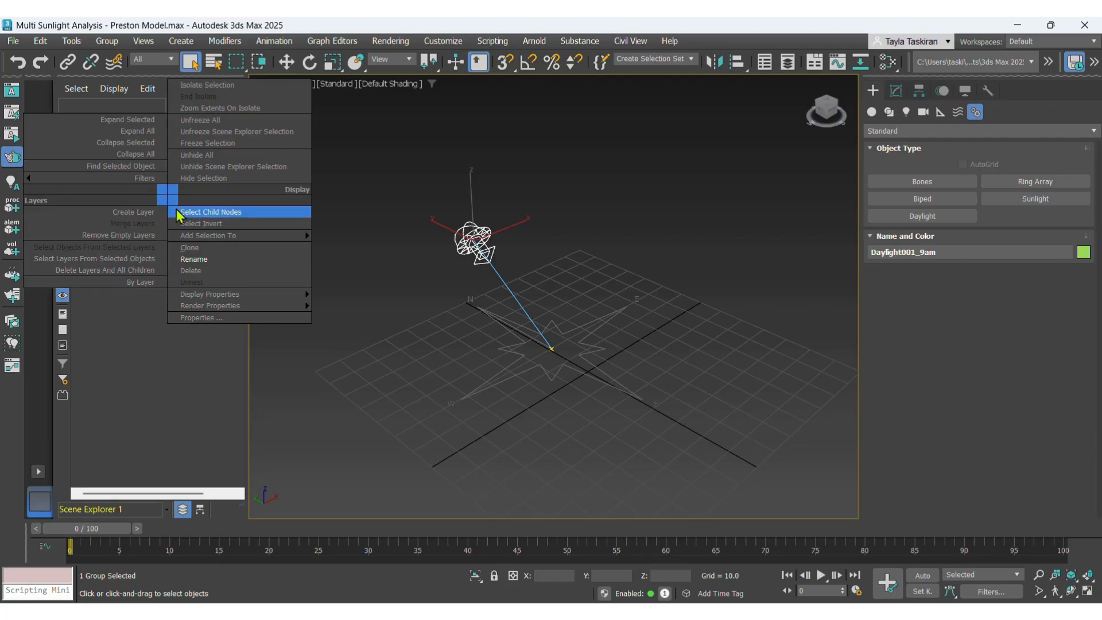
left_click(194, 259)
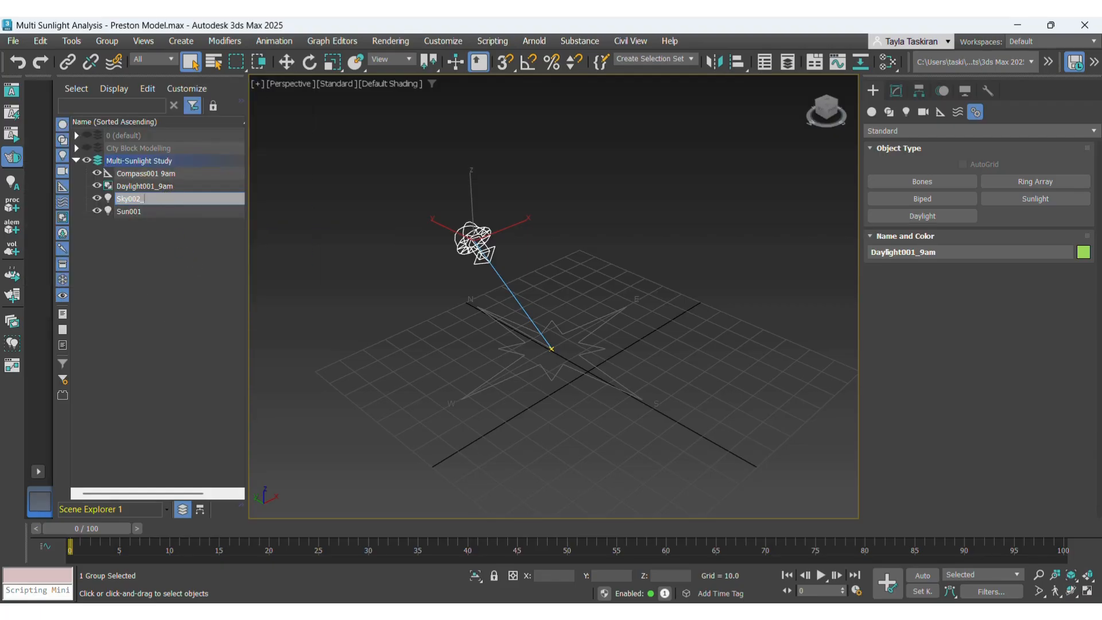
type("_9am")
key("Return")
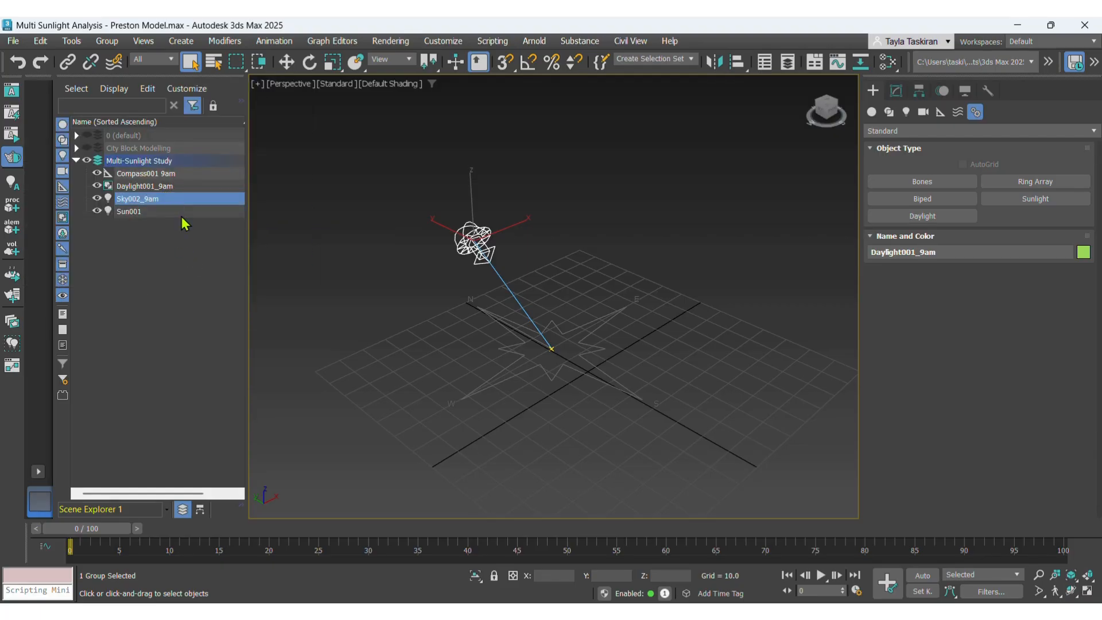
Rename the Sun001 light as Sun001_9am and clear the selection.
left_click(179, 210)
right_click(179, 211)
left_click(205, 274)
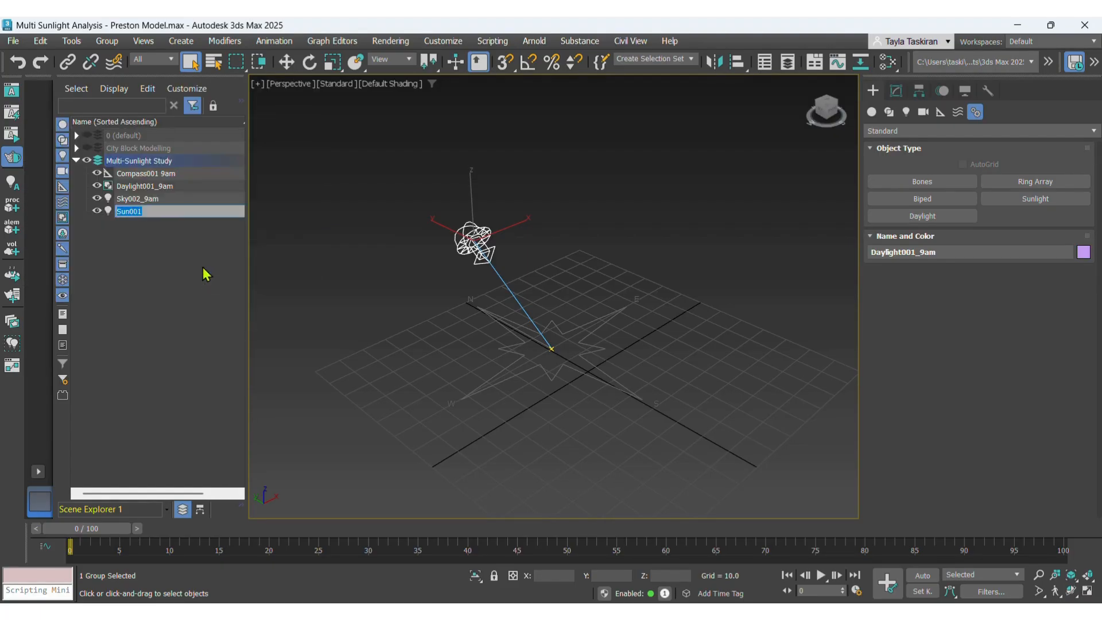
left_click(181, 213)
key("Return")
left_click(186, 276)
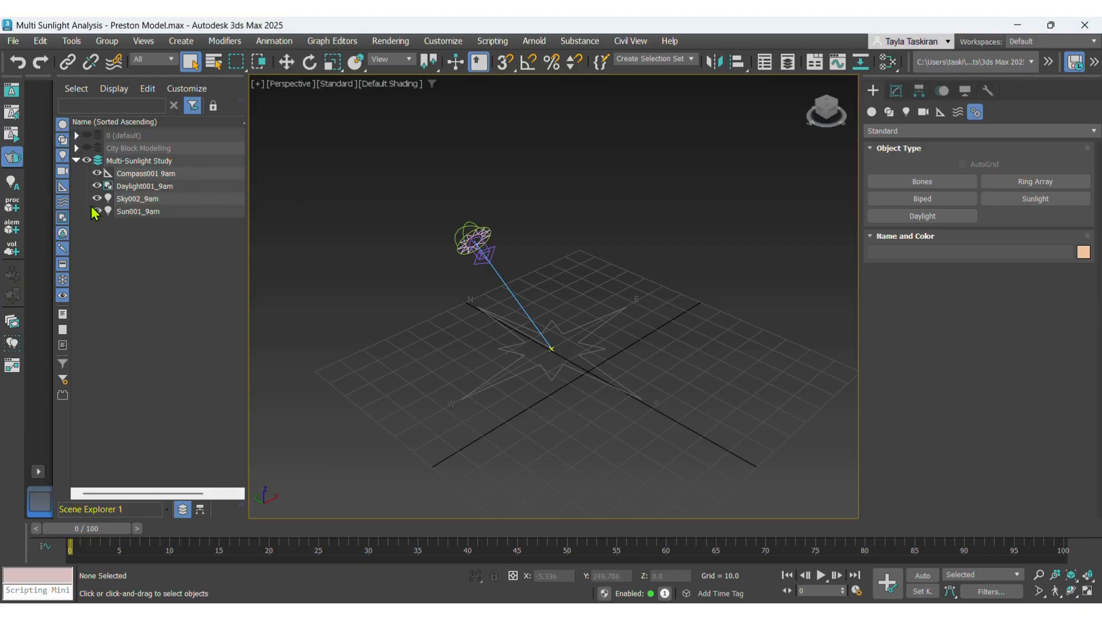
Select Daylight001_9am and set its sunlight type to IES Sun in the daylight parameters.
left_click(137, 163)
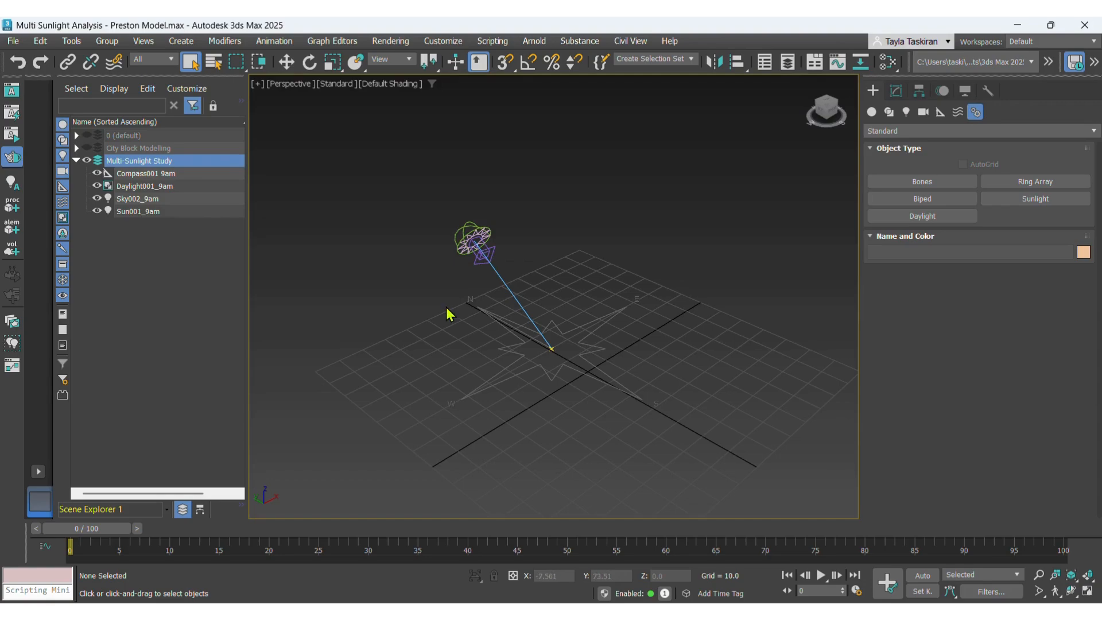
left_click(482, 249)
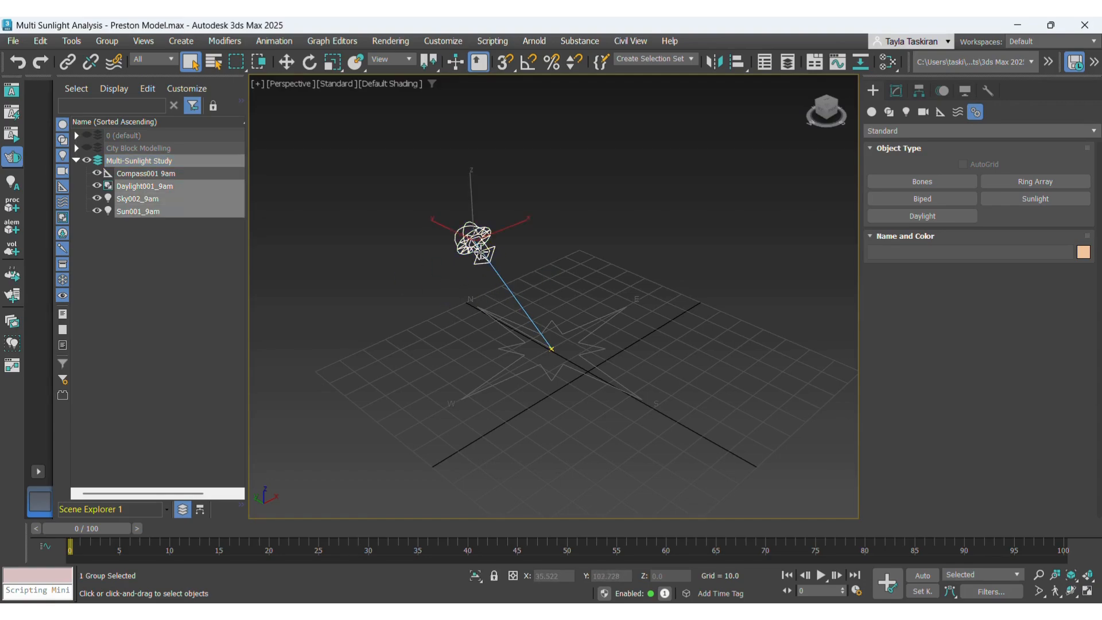
left_click(896, 91)
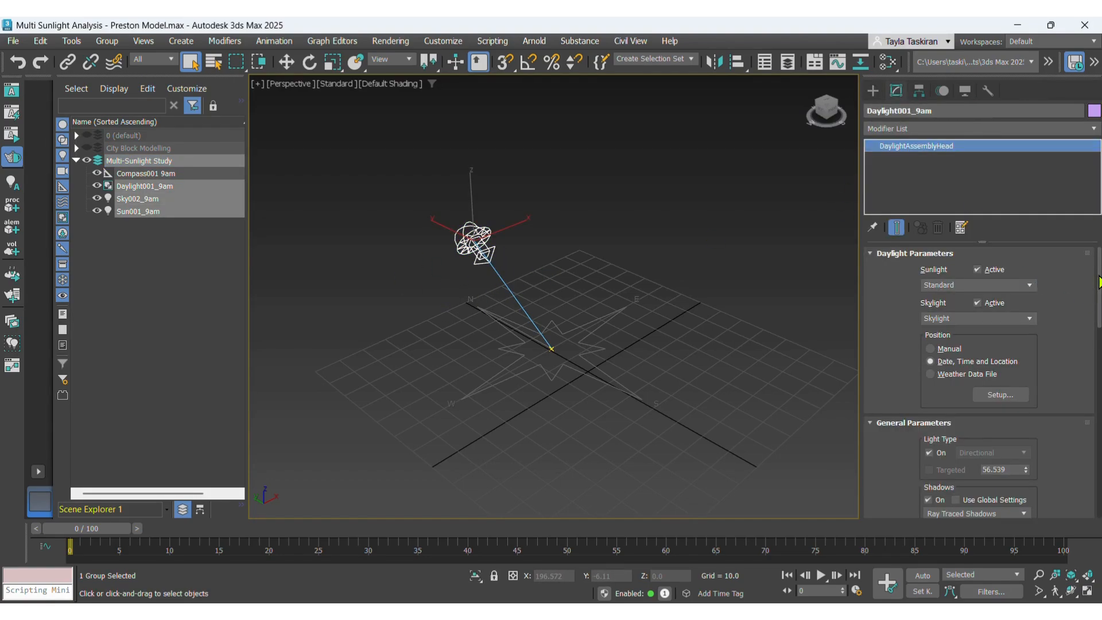
left_click_drag(1097, 287, 1056, 345)
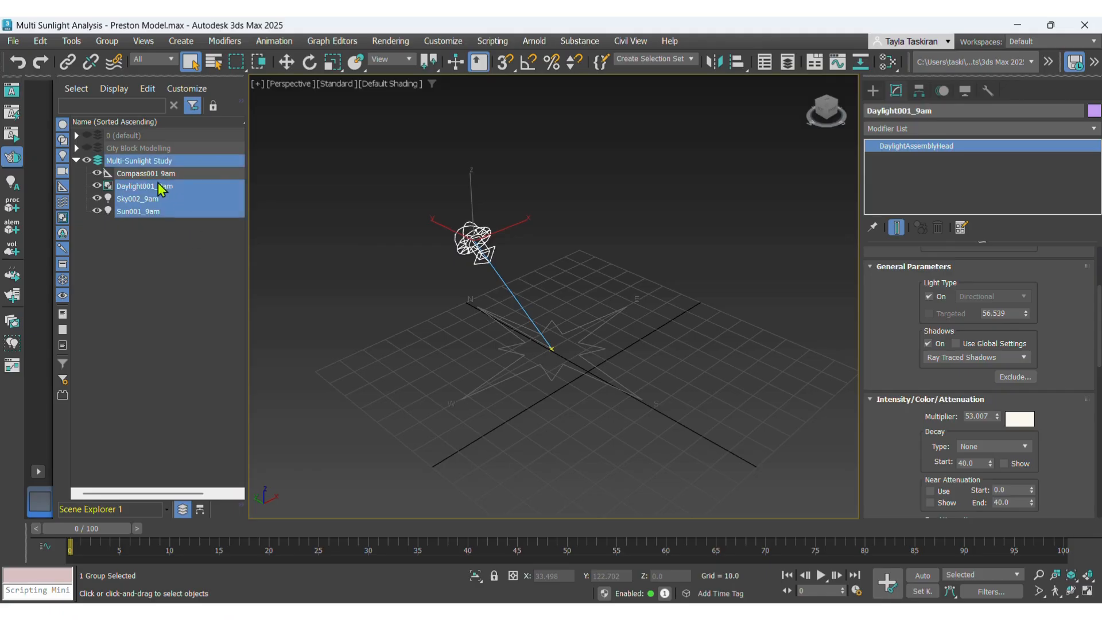
left_click(154, 250)
left_click(135, 187)
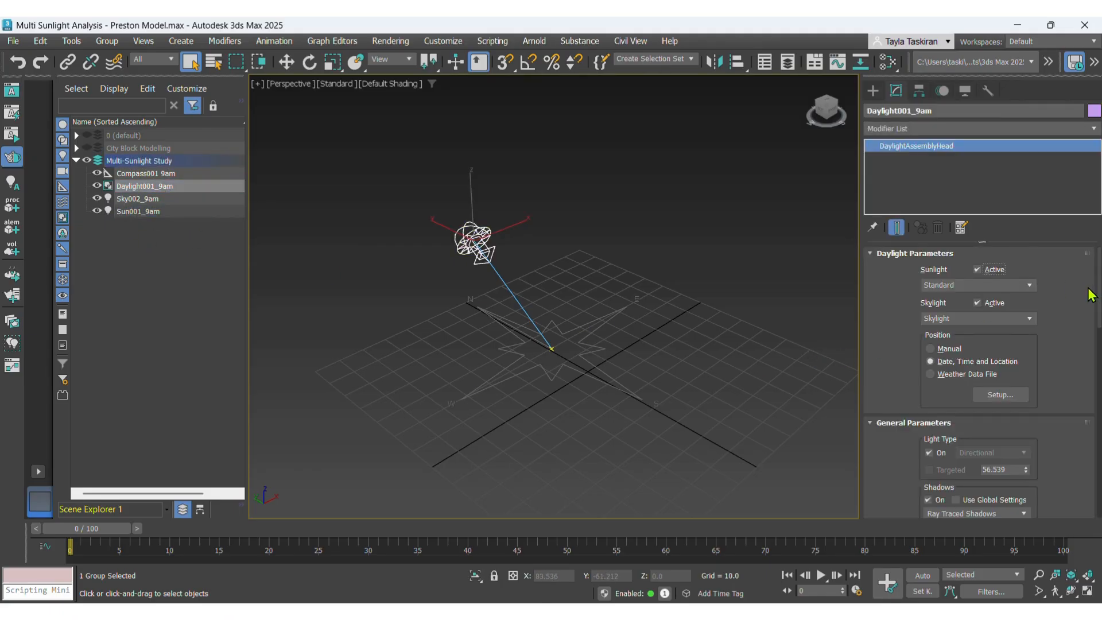
left_click(1030, 286)
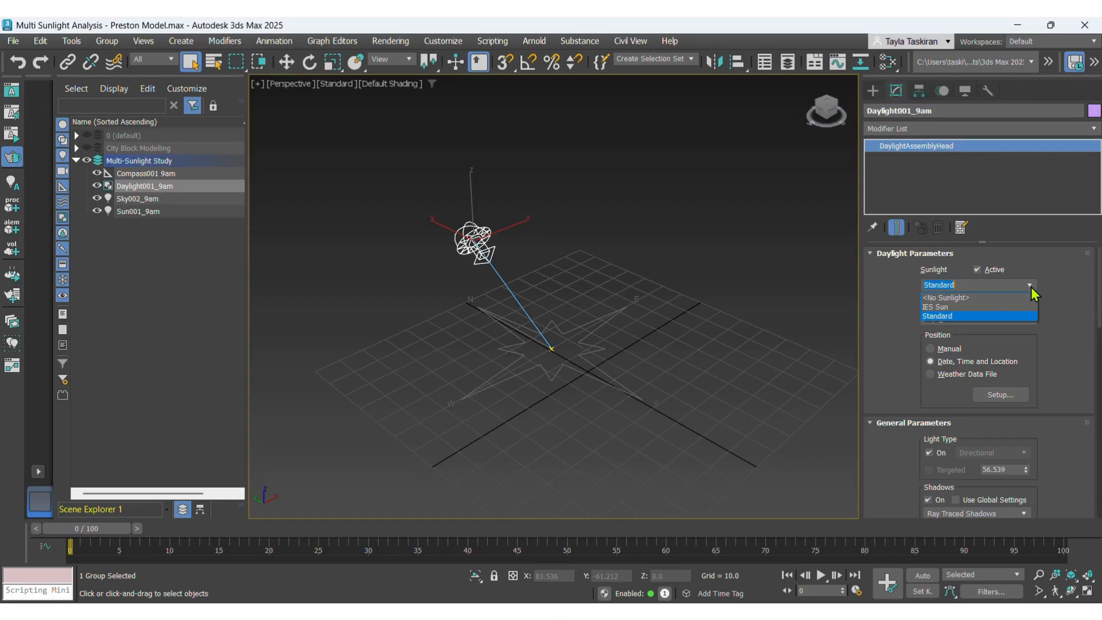
left_click(945, 307)
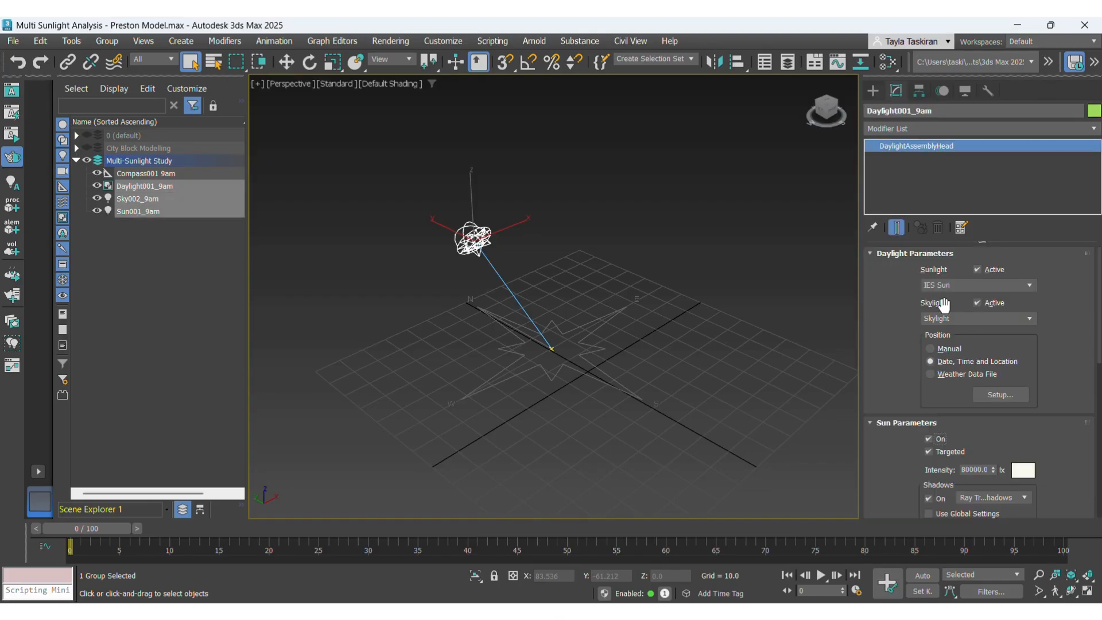
Open the date, time and location setup of Daylight001_9am and set its hours to 9.
scroll(944, 304, "down", 1)
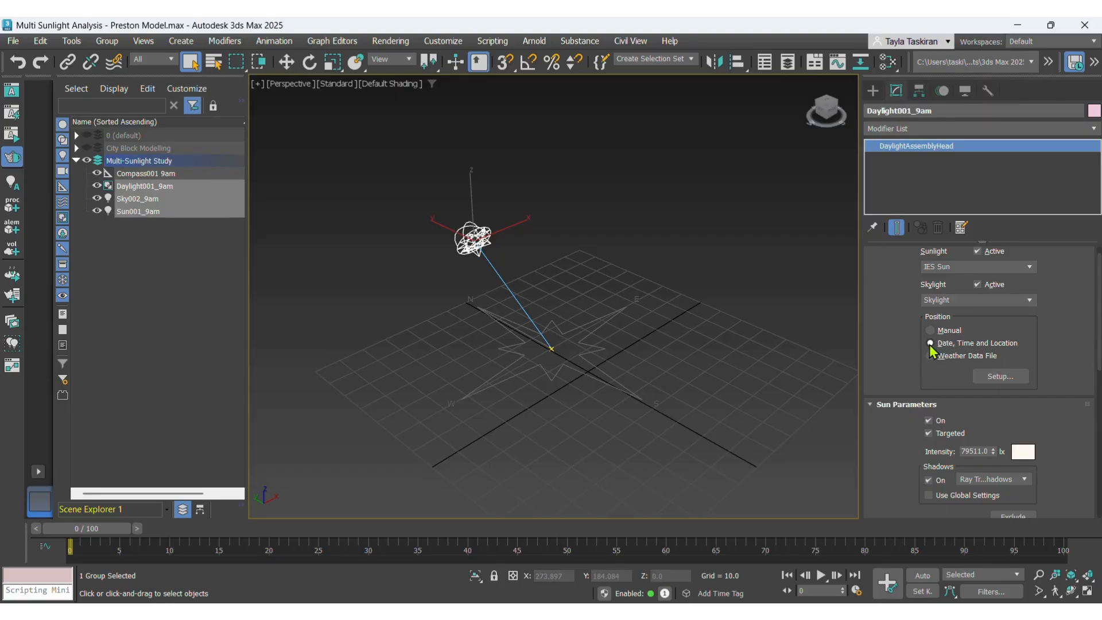
left_click(998, 377)
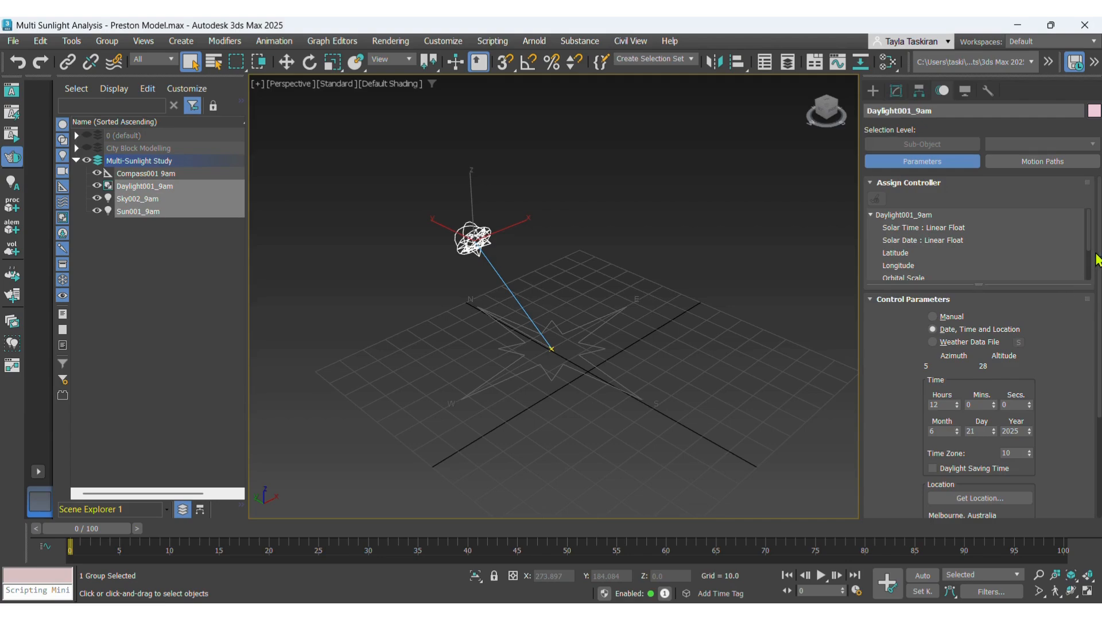
left_click_drag(1096, 259, 1096, 325)
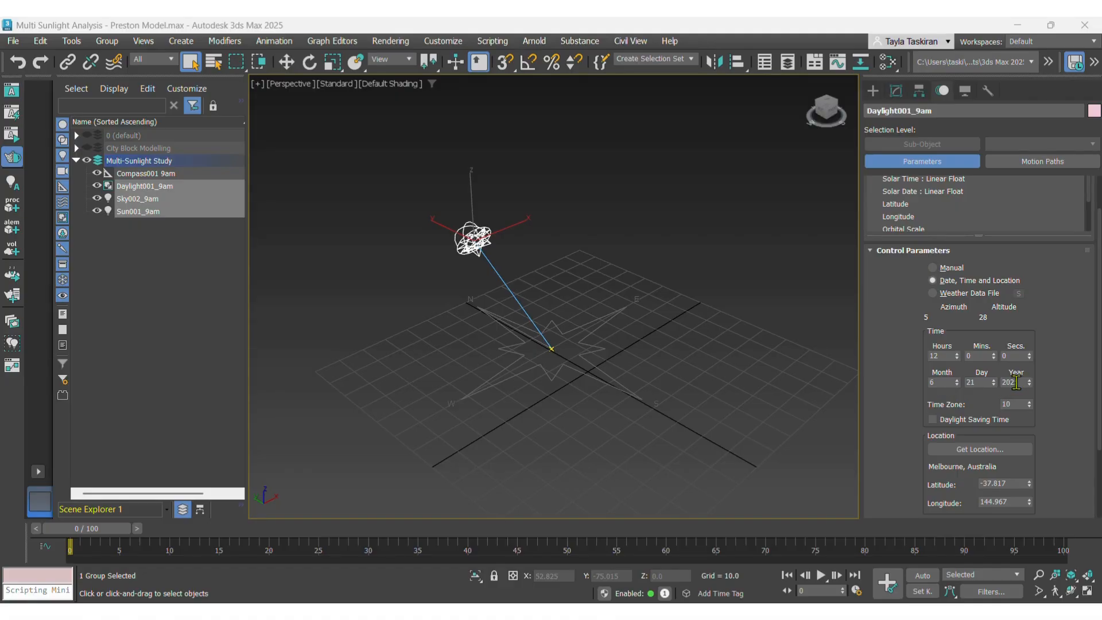
left_click(938, 356)
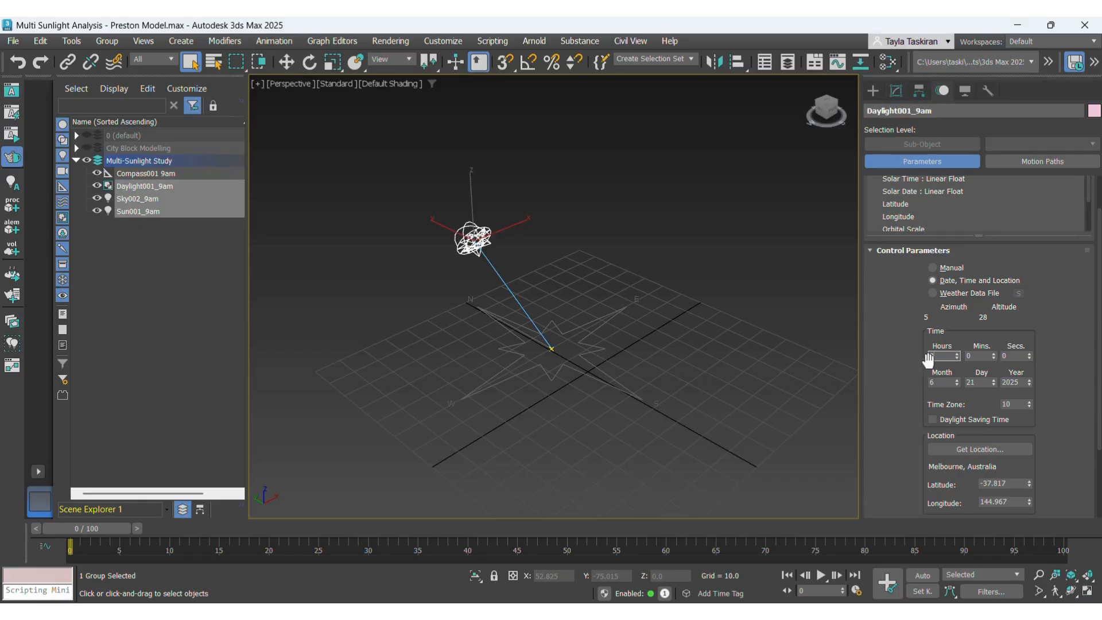
type("9")
key("Return")
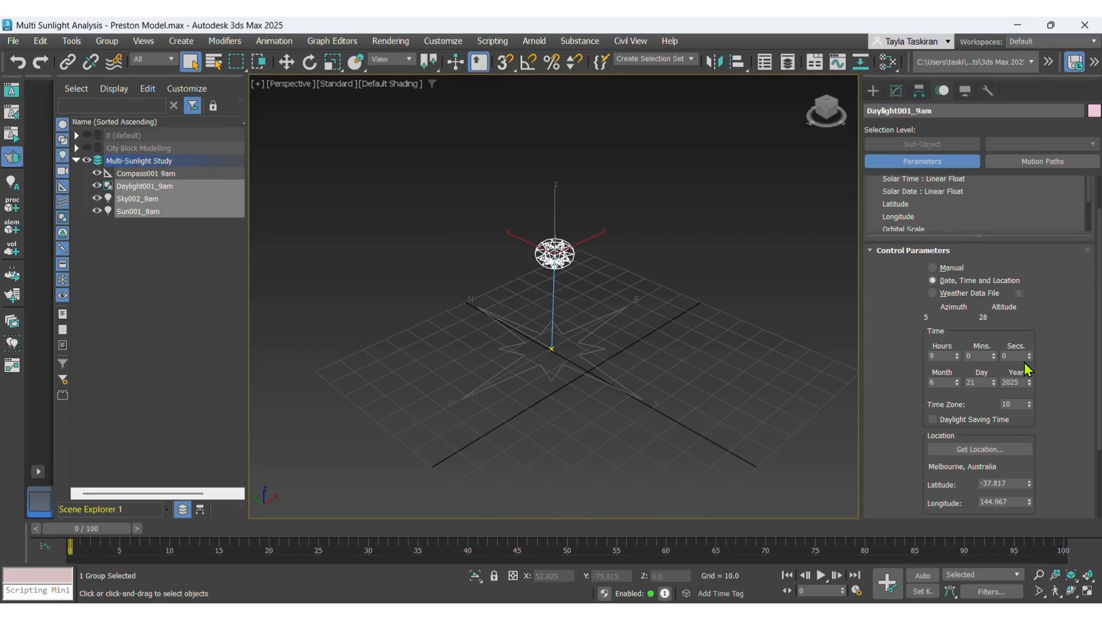
Try 15 and 21 hours to compare the daylight system's sun positions, returning the hours to 9 after each.
scroll(1026, 370, "down", 1)
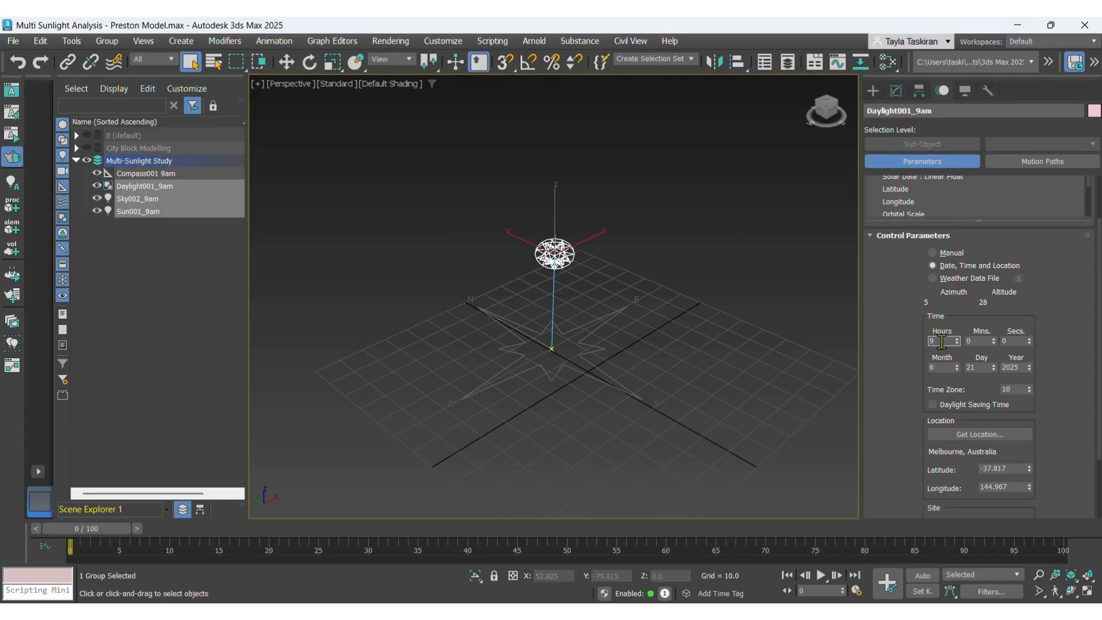
left_click_drag(938, 341, 918, 340)
key("Return")
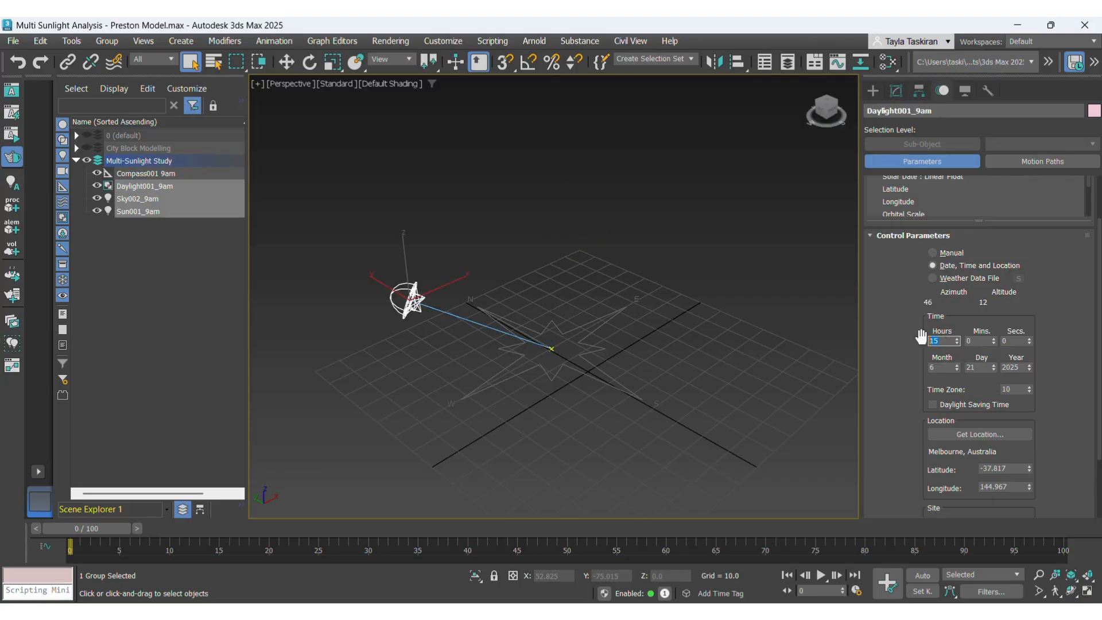
type("9")
key("Return")
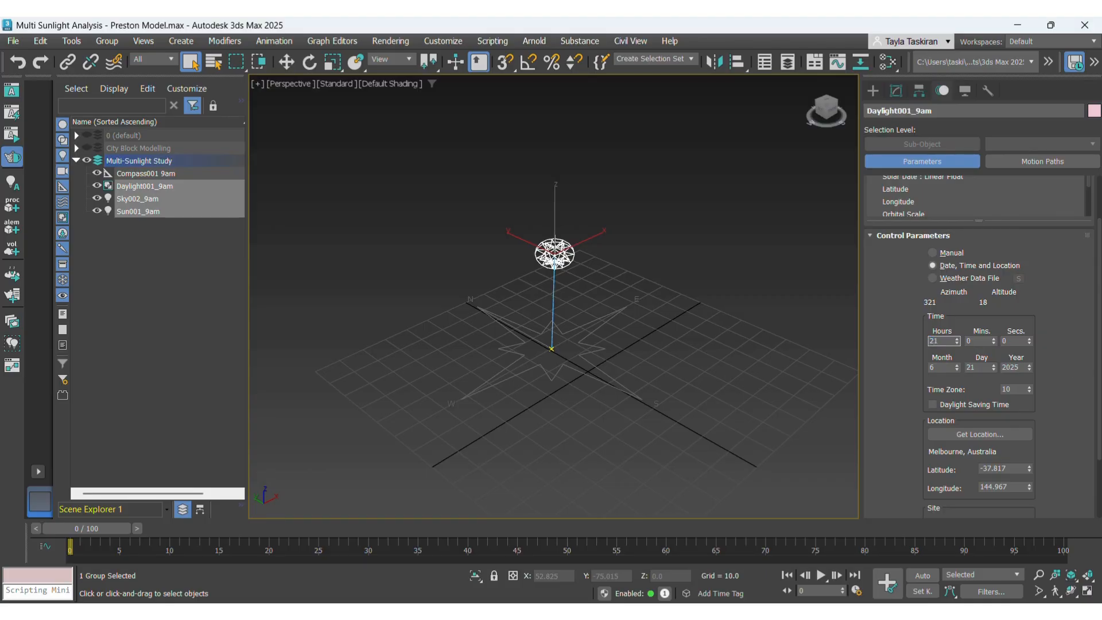
key("Return")
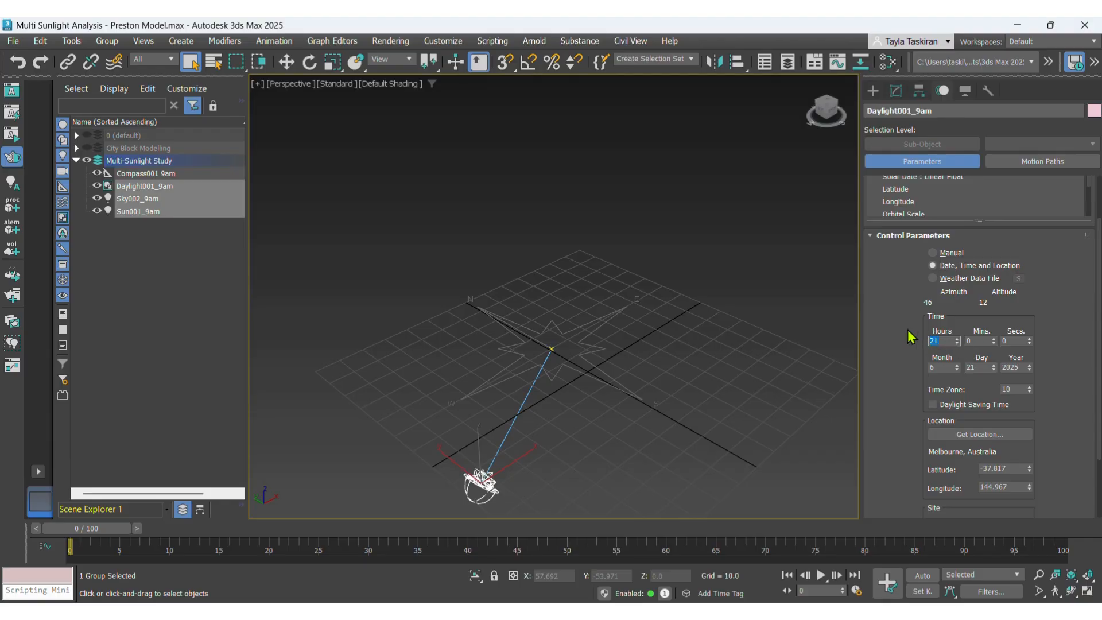
type("9")
key("Return")
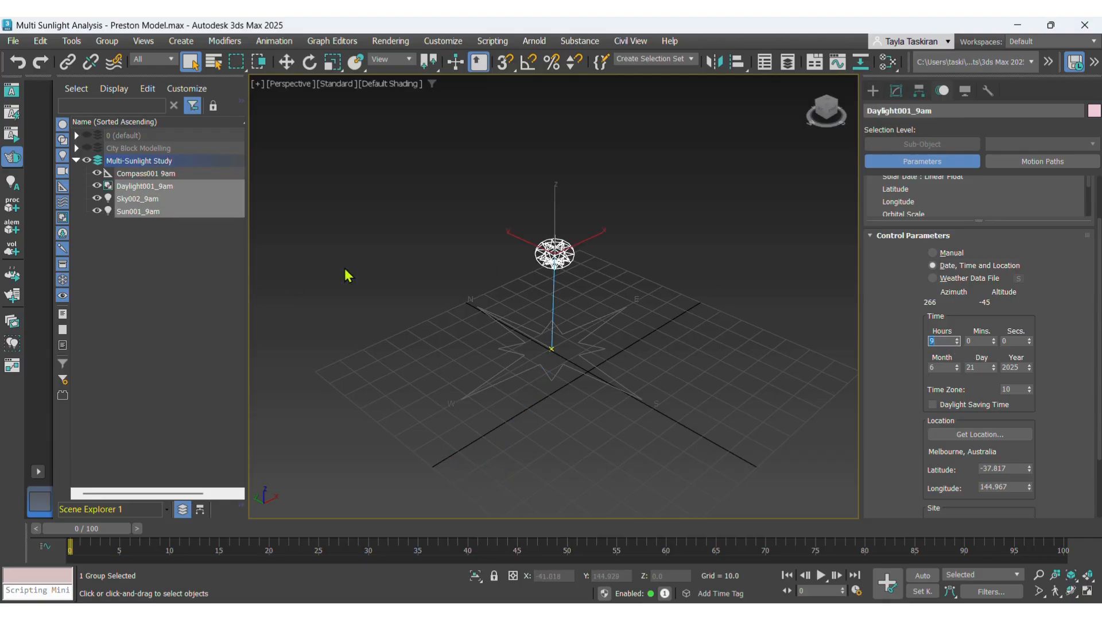
Clone the 9am compass together with its daylight system as a reference named Compass001 11am.
left_click(392, 308)
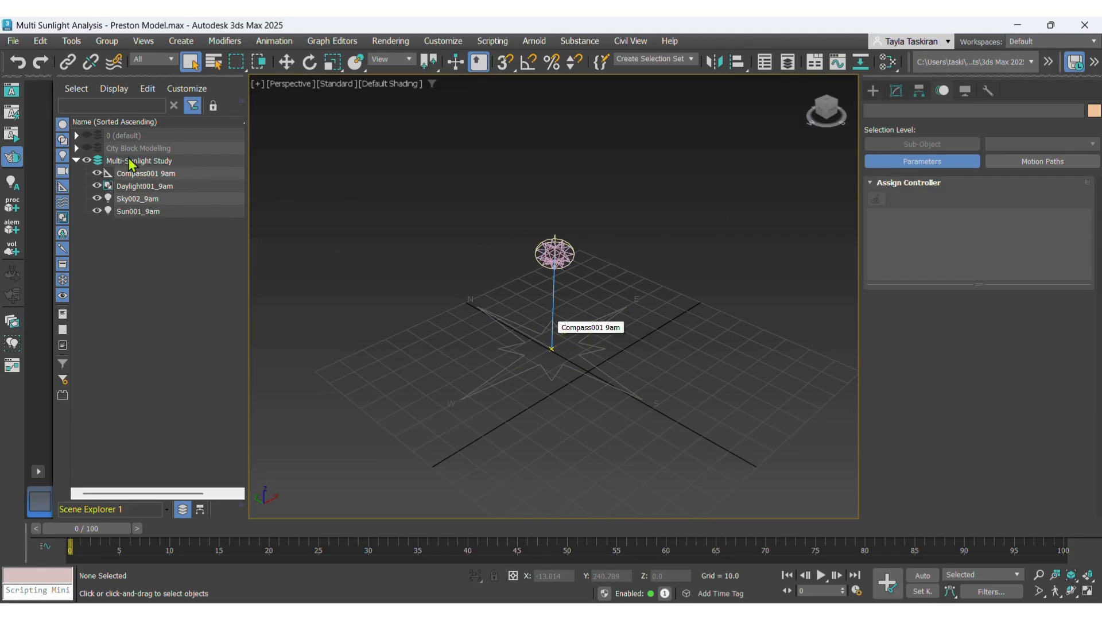
left_click_drag(634, 404, 465, 229)
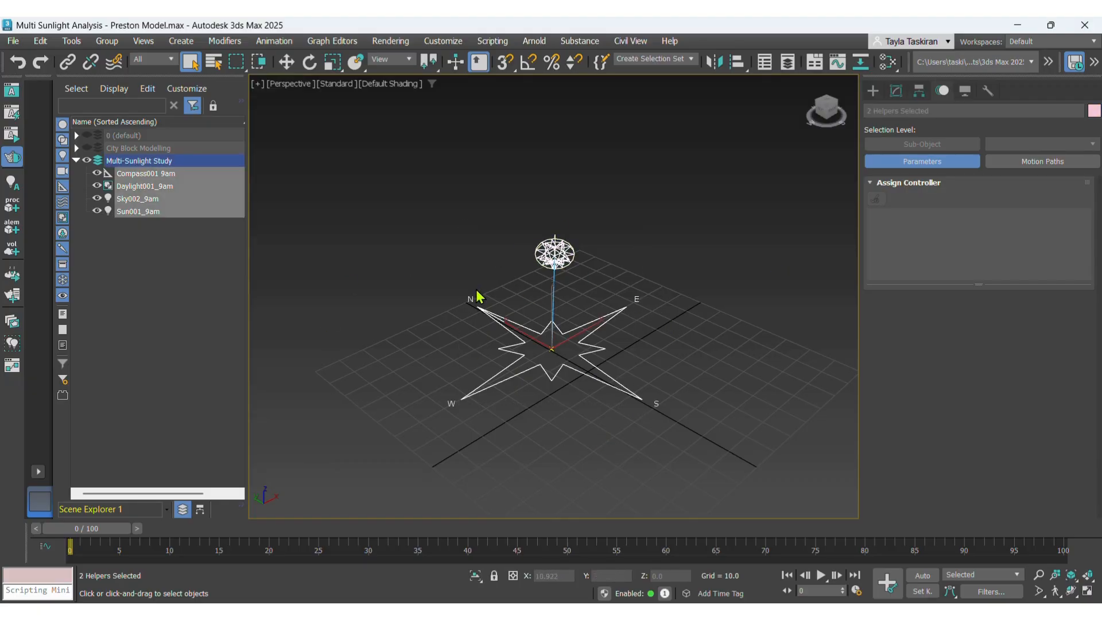
right_click(501, 236)
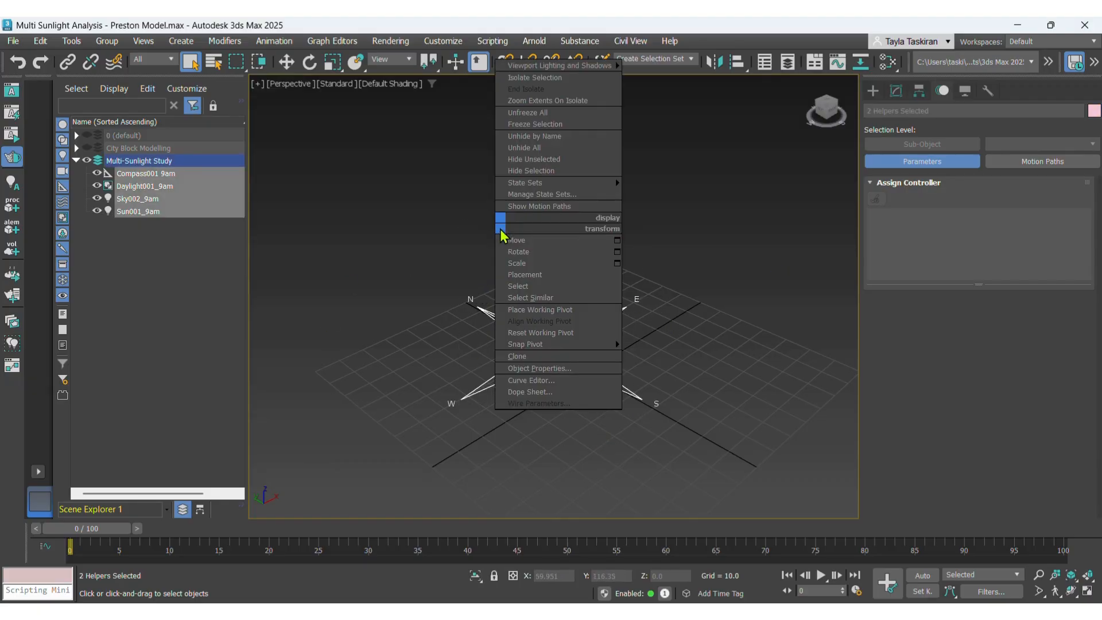
left_click(517, 355)
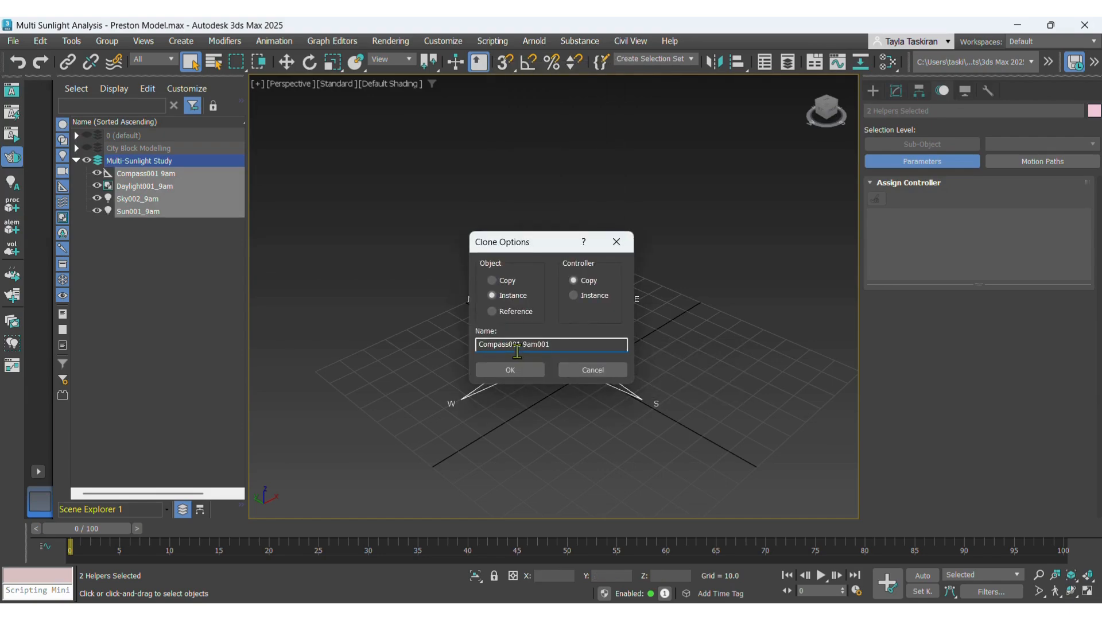
left_click(491, 311)
left_click(569, 343)
double_click(524, 344)
type("11")
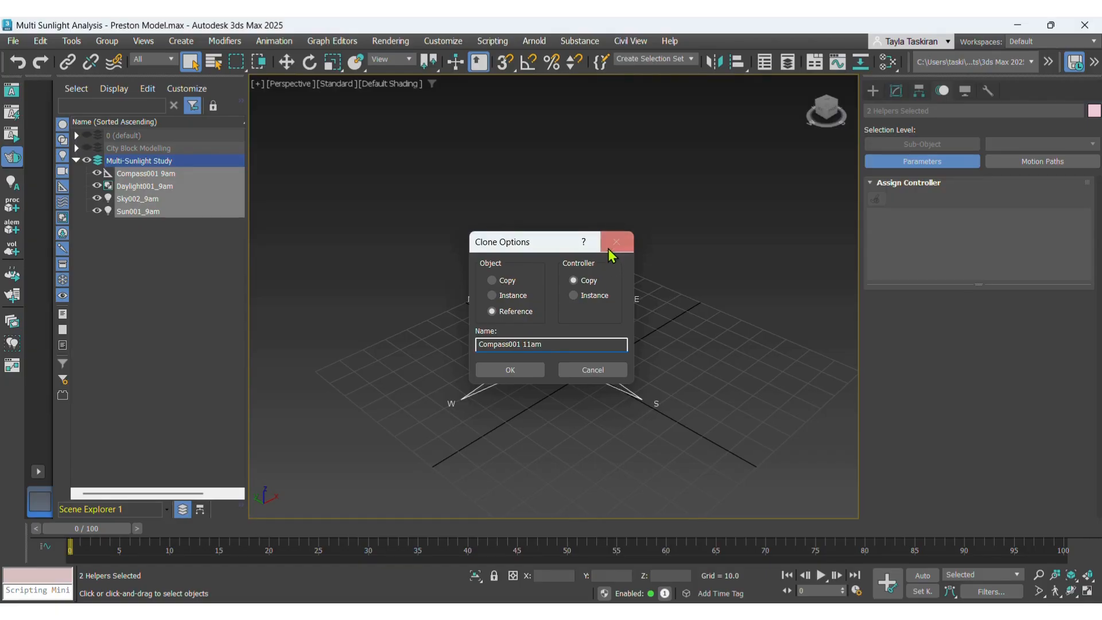
left_click(511, 372)
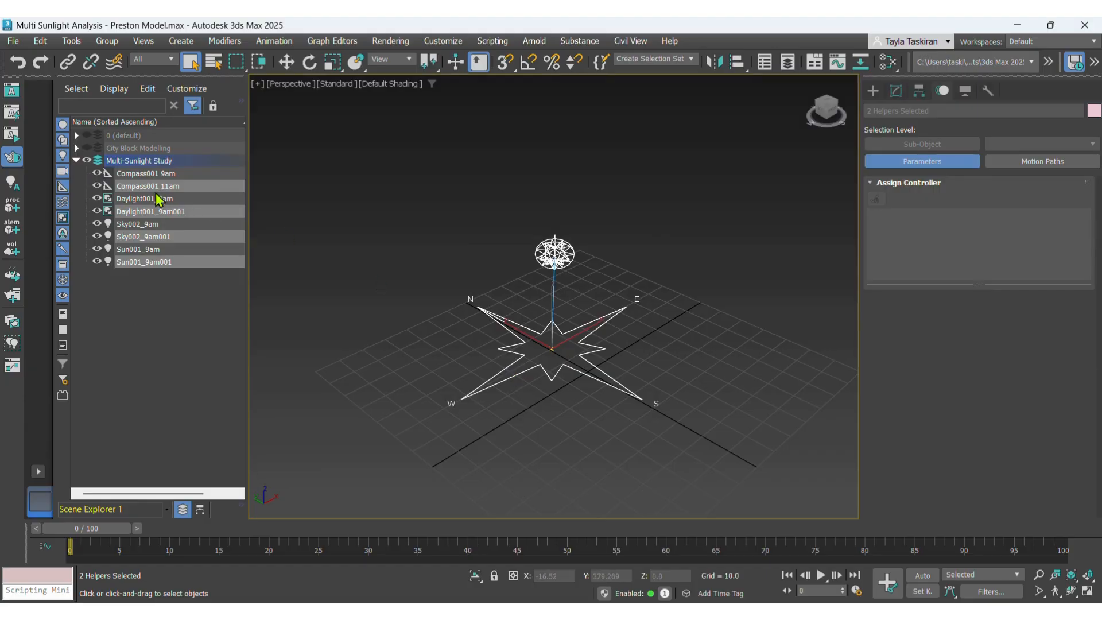
Rename the cloned daylight assembly Daylight001_9am001 as Daylight001_11am.
left_click(447, 253)
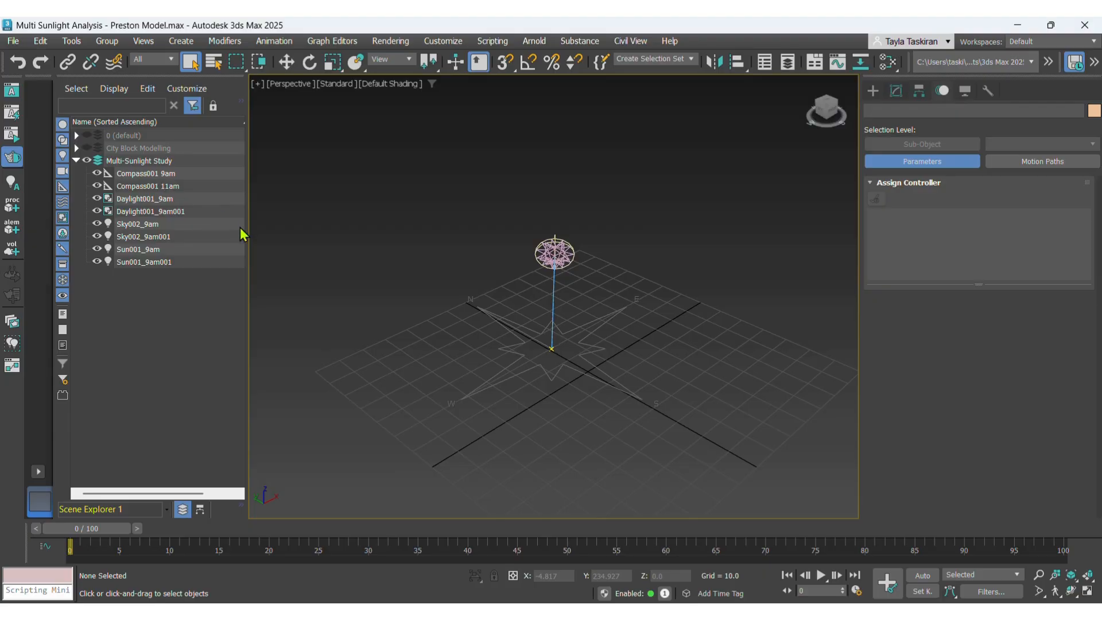
left_click(166, 210)
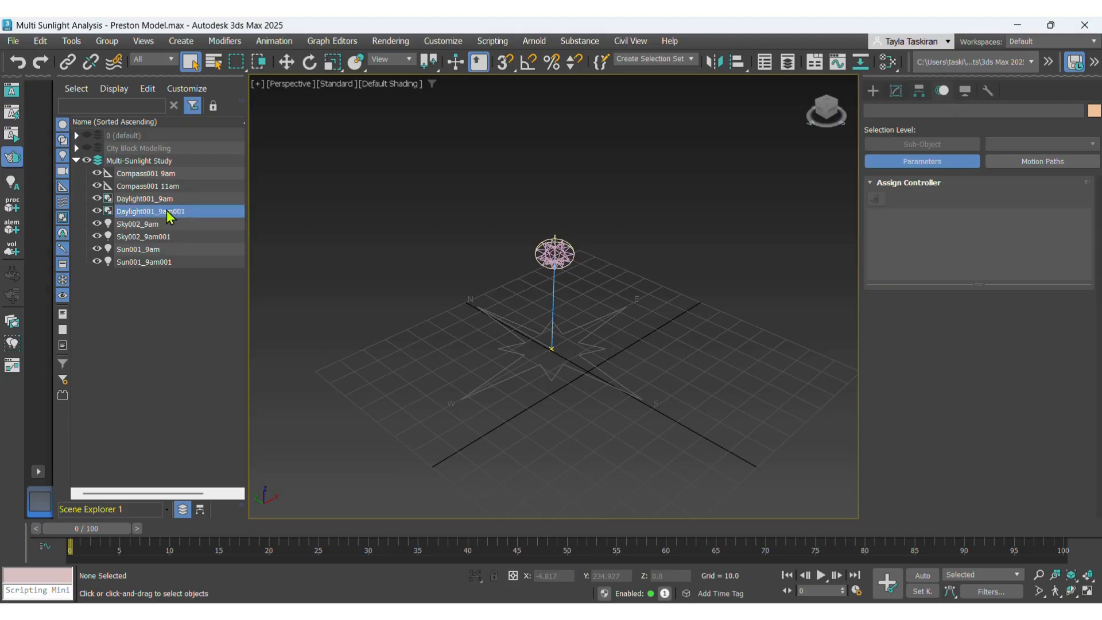
right_click(167, 210)
left_click(189, 279)
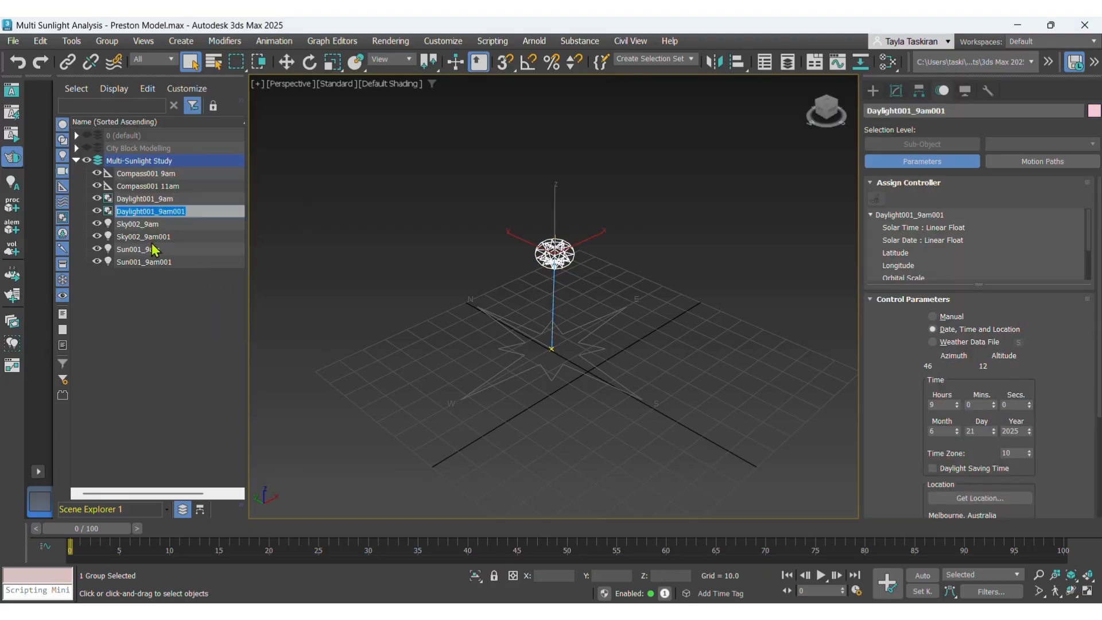
key("Escape")
right_click(190, 211)
left_click(210, 268)
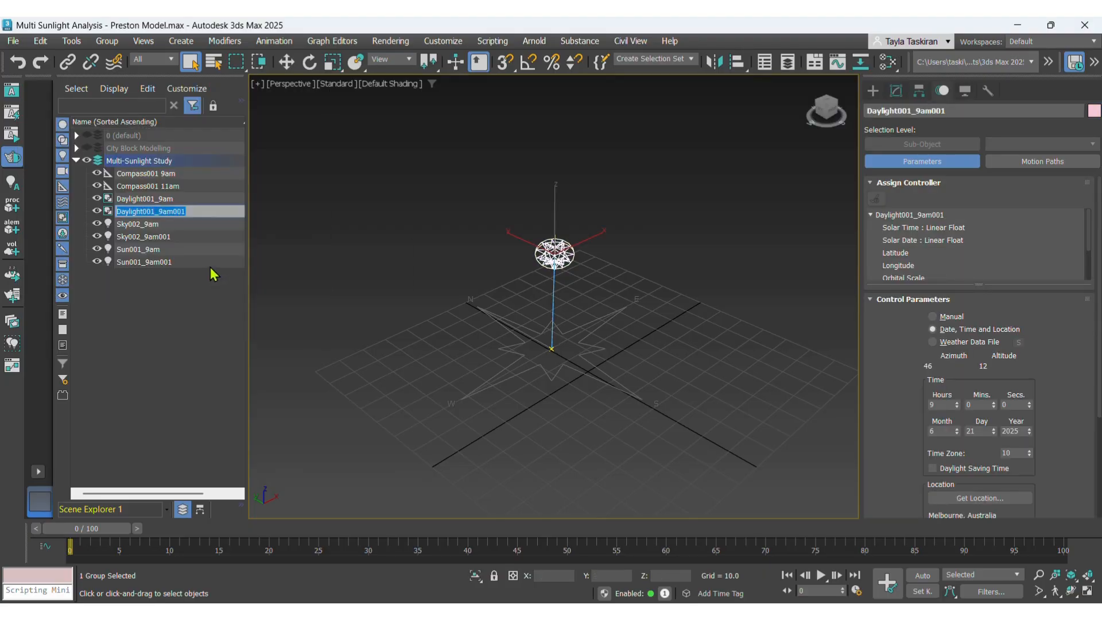
left_click_drag(190, 212, 166, 210)
key("BackSpace")
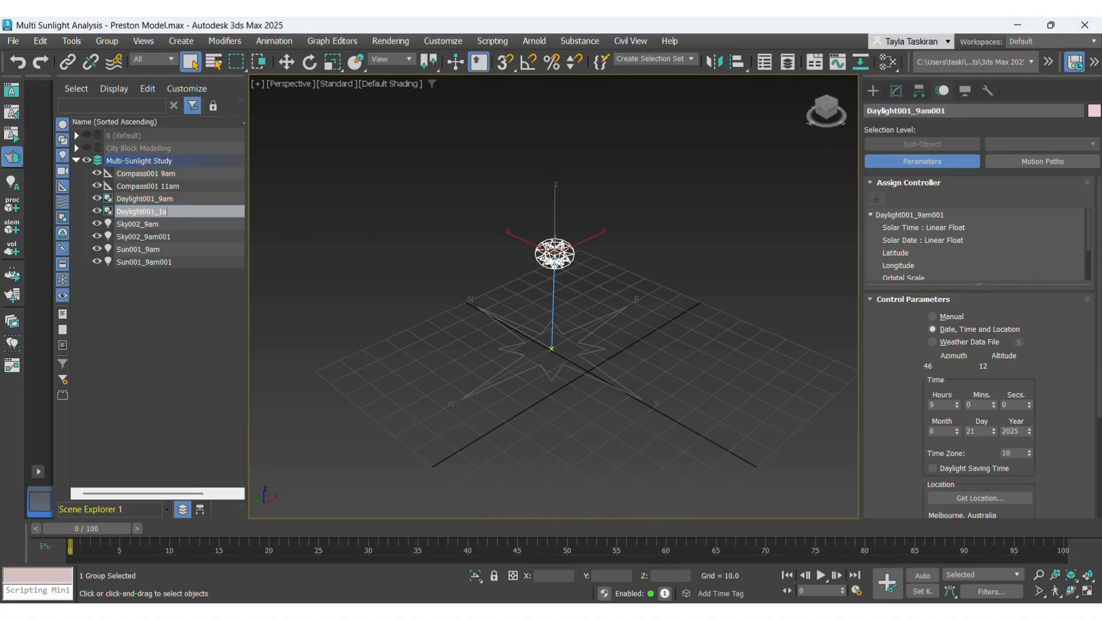
type("11am")
key("Return")
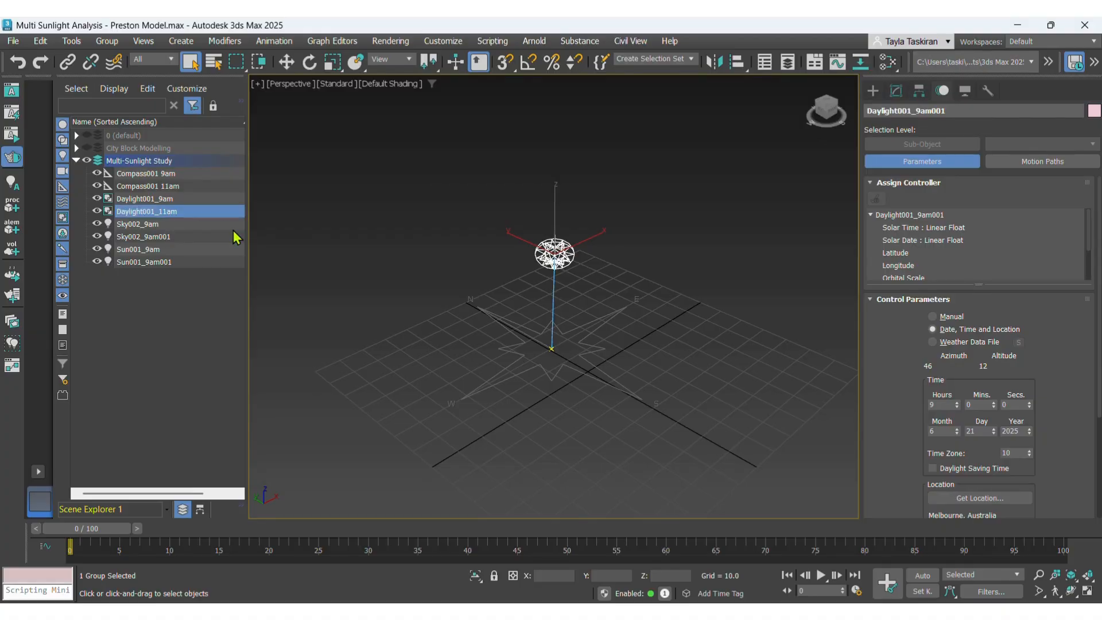
Rename the cloned sky light as Sky002_11am and the cloned sun light as Sun001_11am, leaving nothing selected.
left_click(191, 237)
right_click(184, 235)
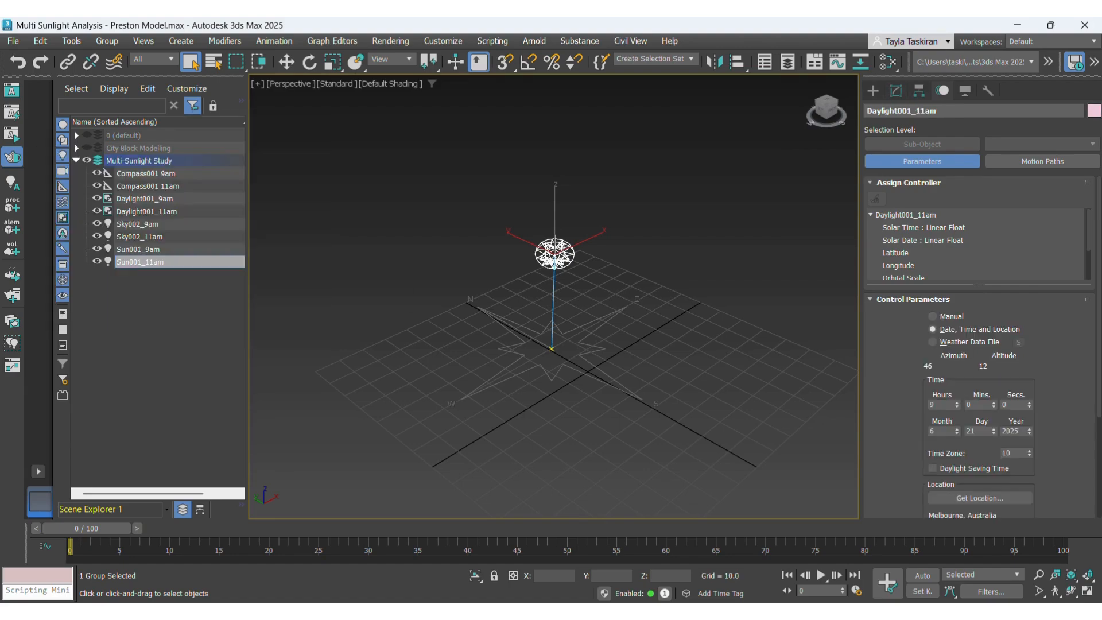
key("Return")
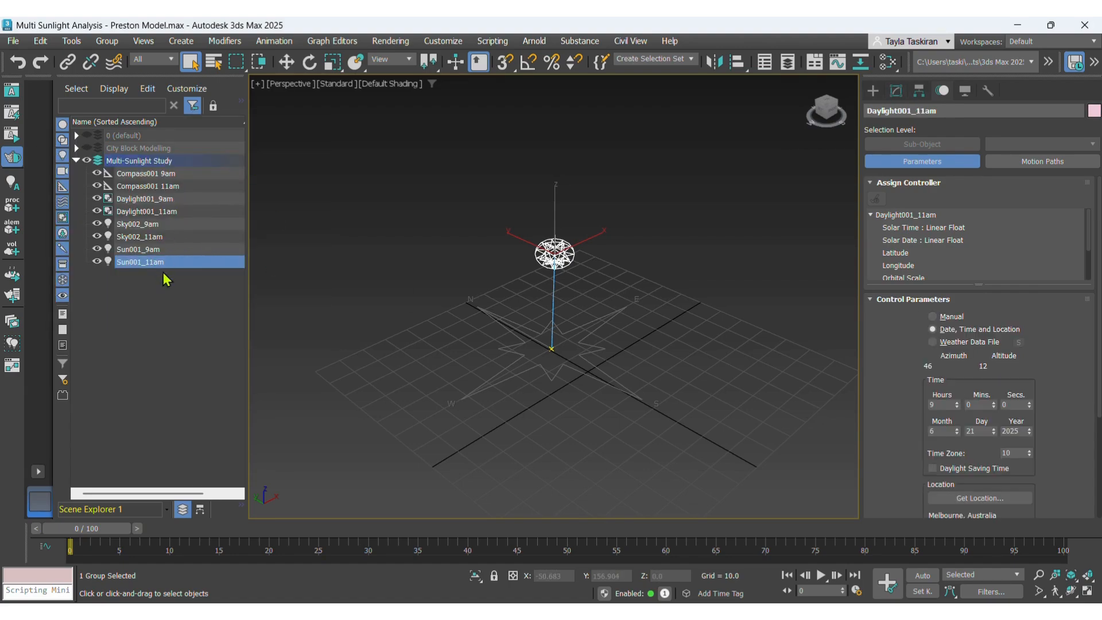
left_click(303, 243)
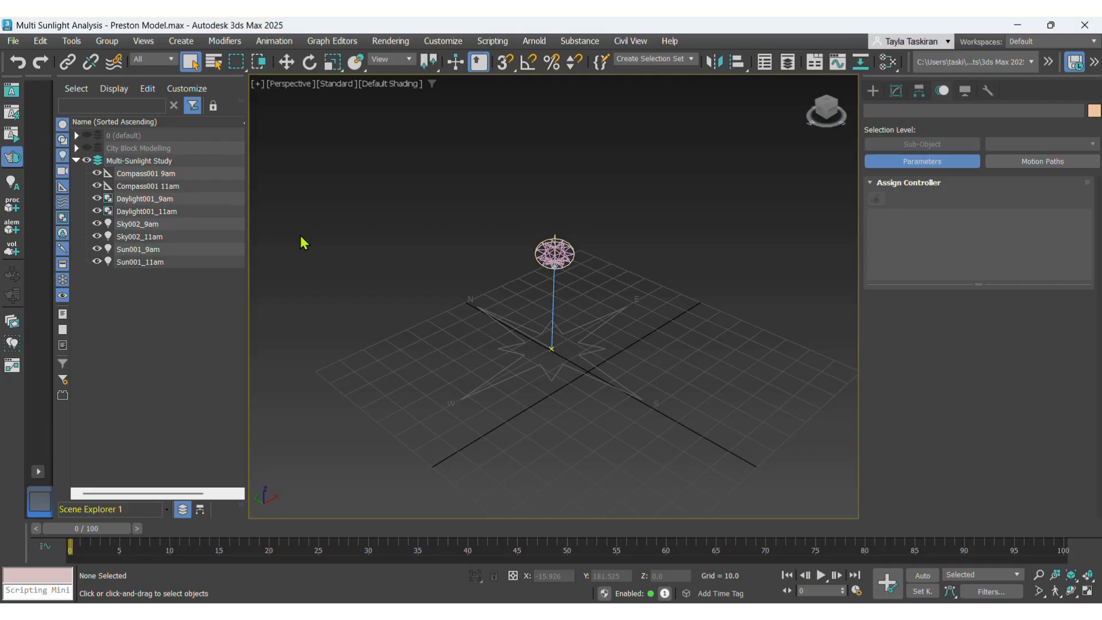
Hide the 9am compass, daylight, sky and sun, and set the hours of Daylight001_11am to 11.
left_click(96, 174)
left_click(97, 199)
left_click(97, 224)
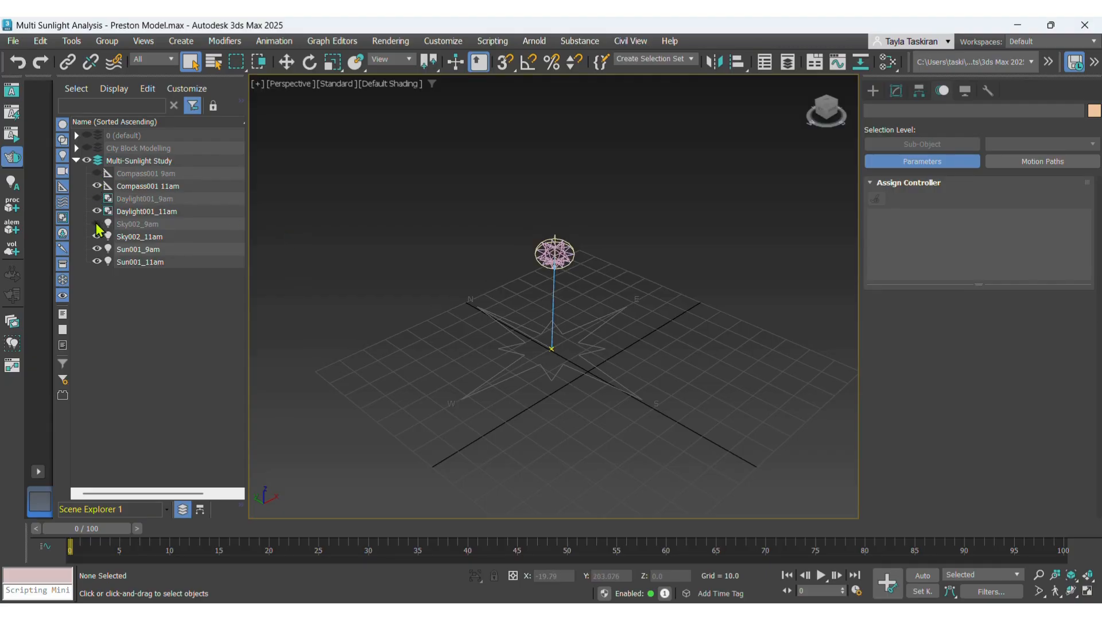
left_click(97, 249)
left_click(146, 211)
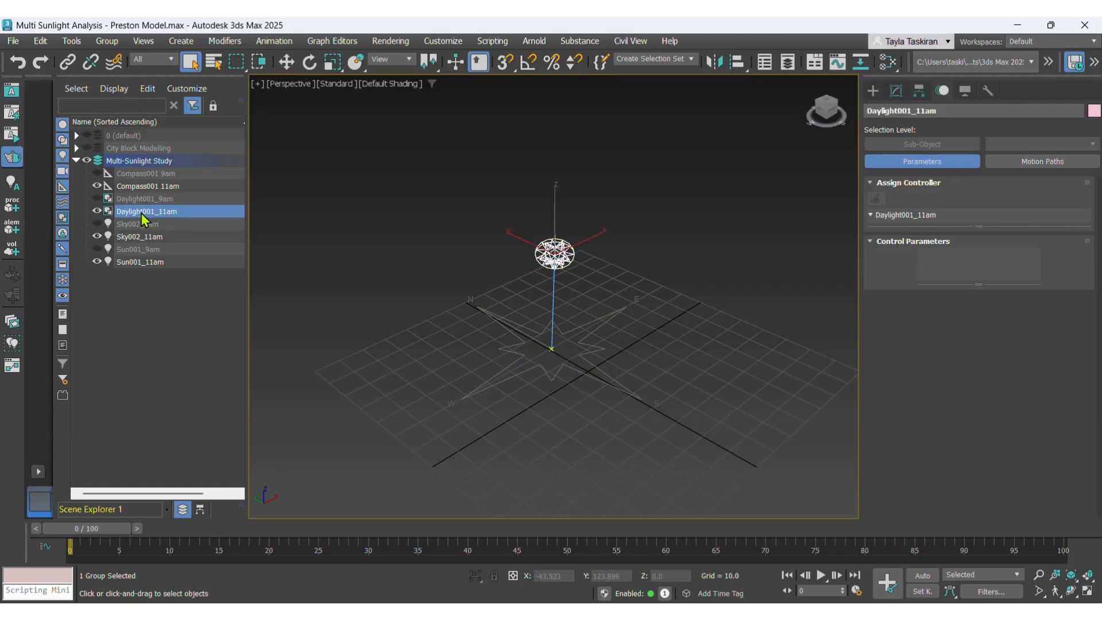
left_click(941, 405)
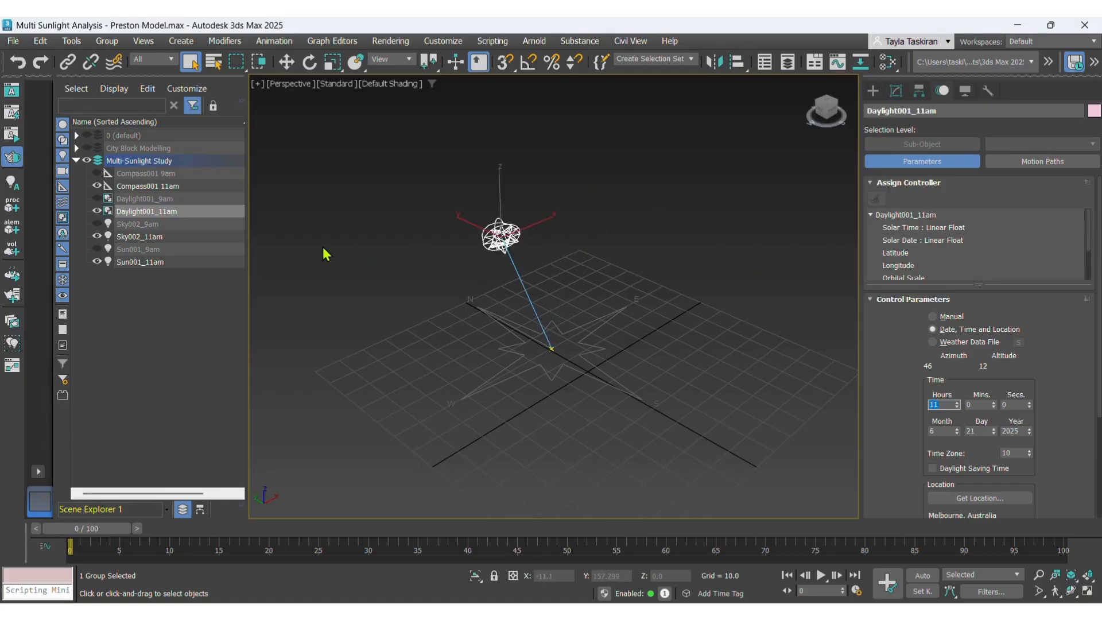
Unhide the 9am sun, sky, daylight and compass to show both daylight systems together.
left_click(97, 249)
left_click(97, 224)
left_click(97, 199)
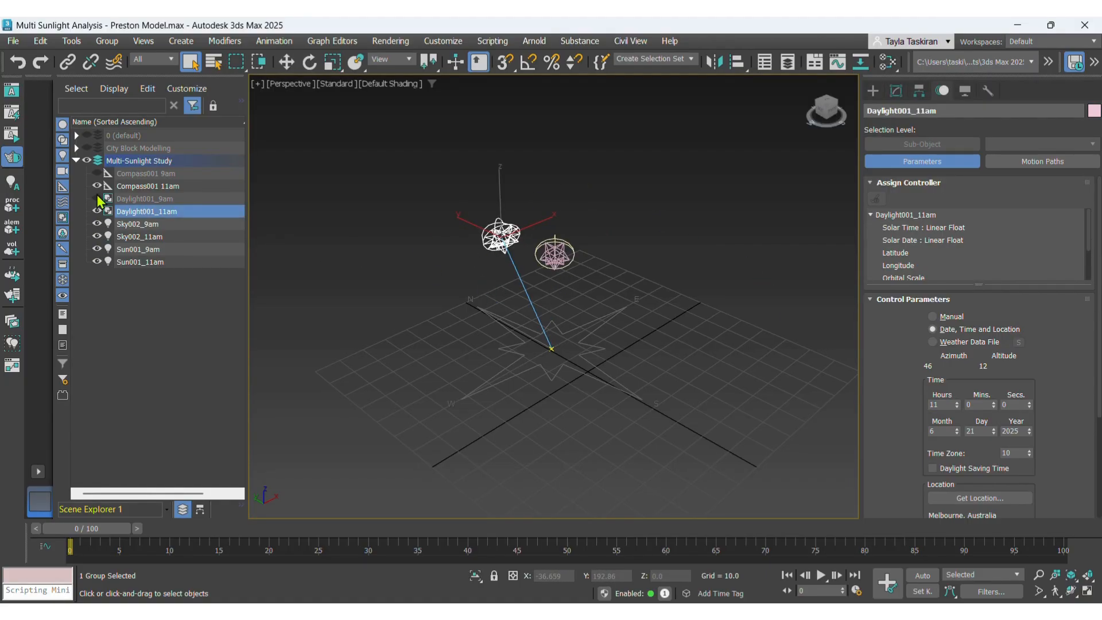
left_click(97, 173)
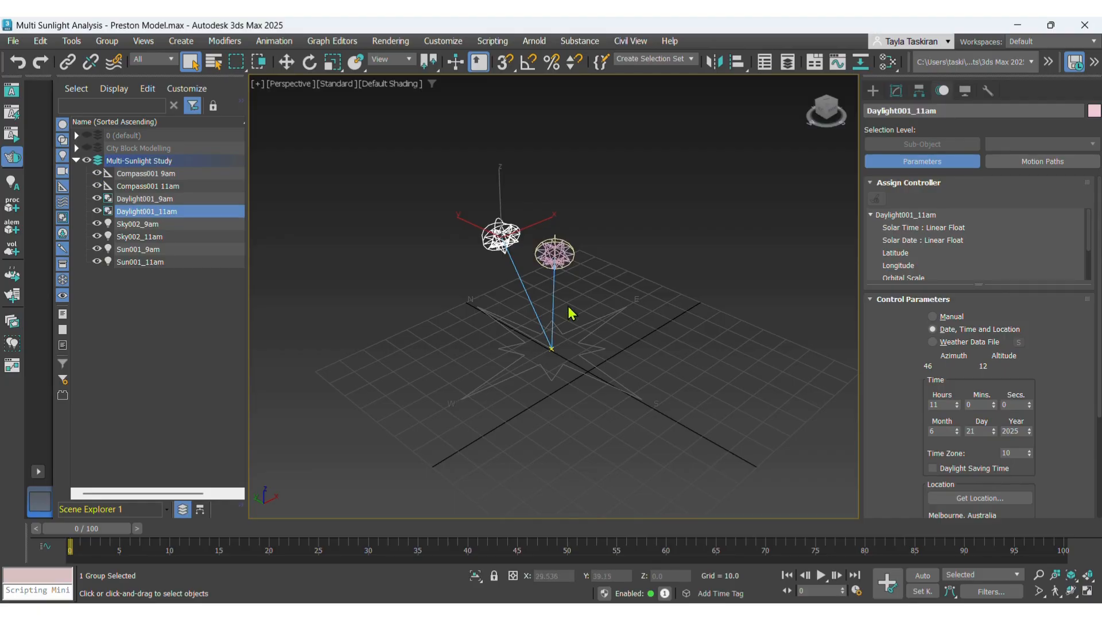
scroll(551, 278, "up", 5)
scroll(551, 280, "down", 3)
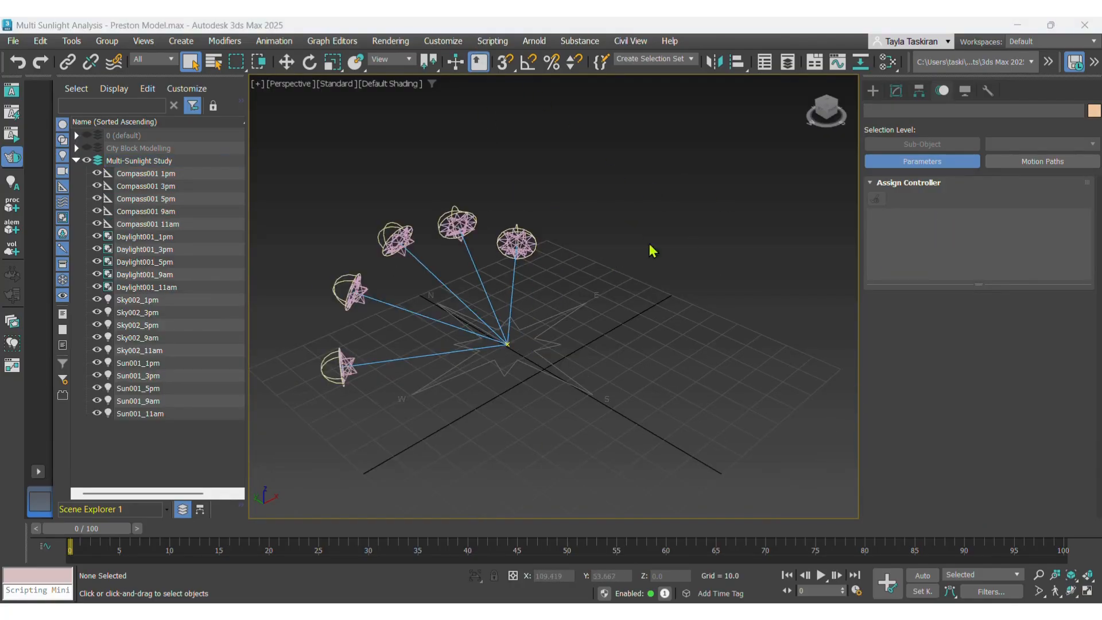
scroll(609, 290, "up", 3)
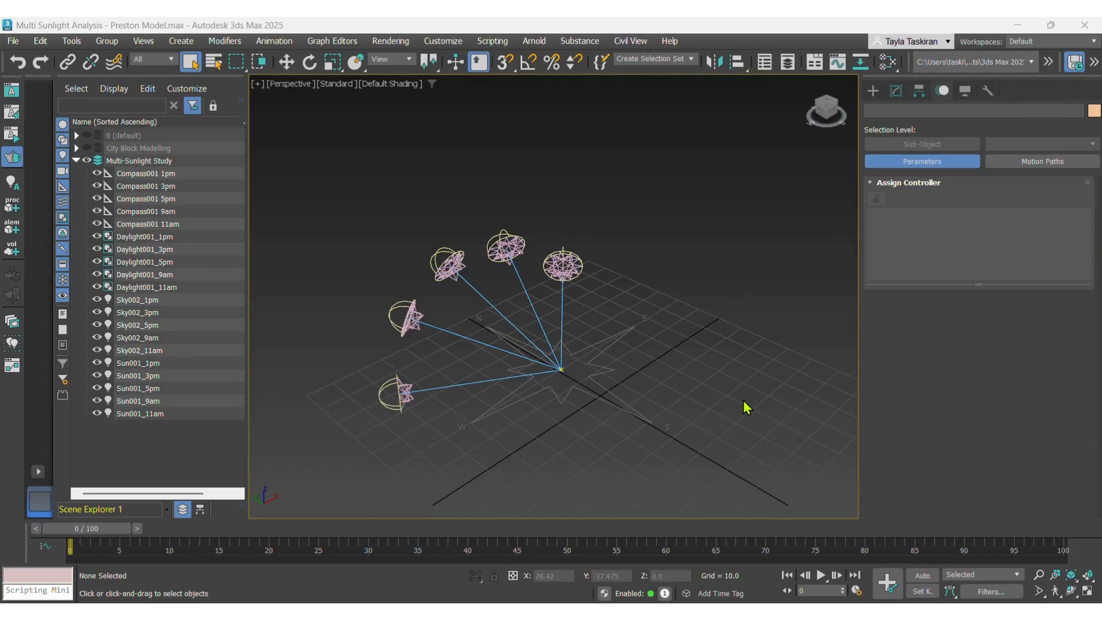
scroll(508, 286, "down", 3)
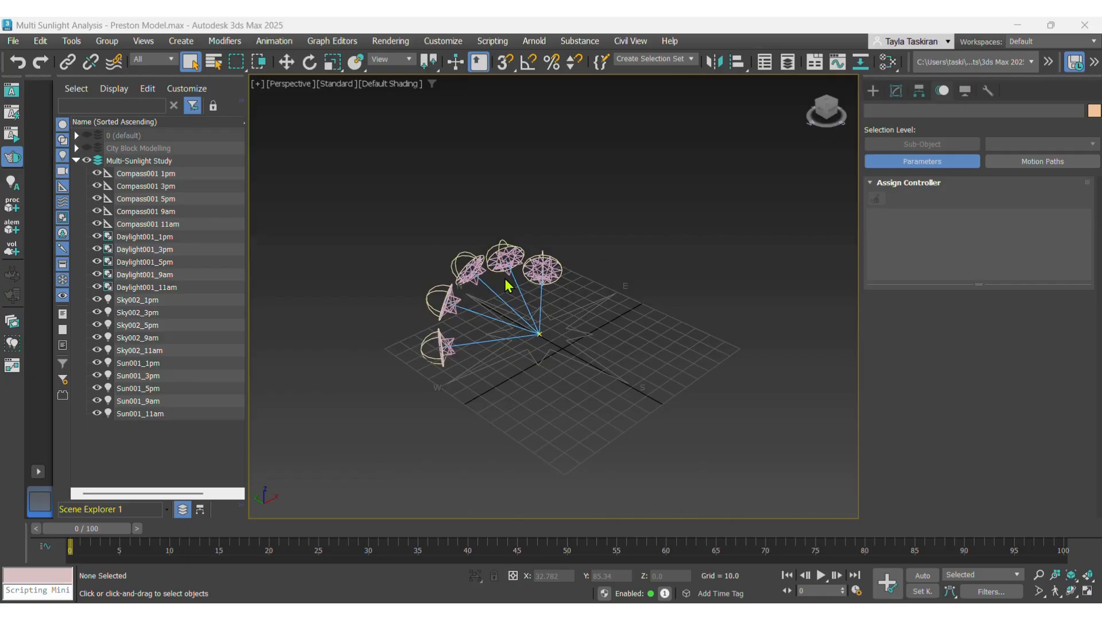
scroll(507, 285, "up", 3)
scroll(402, 230, "down", 3)
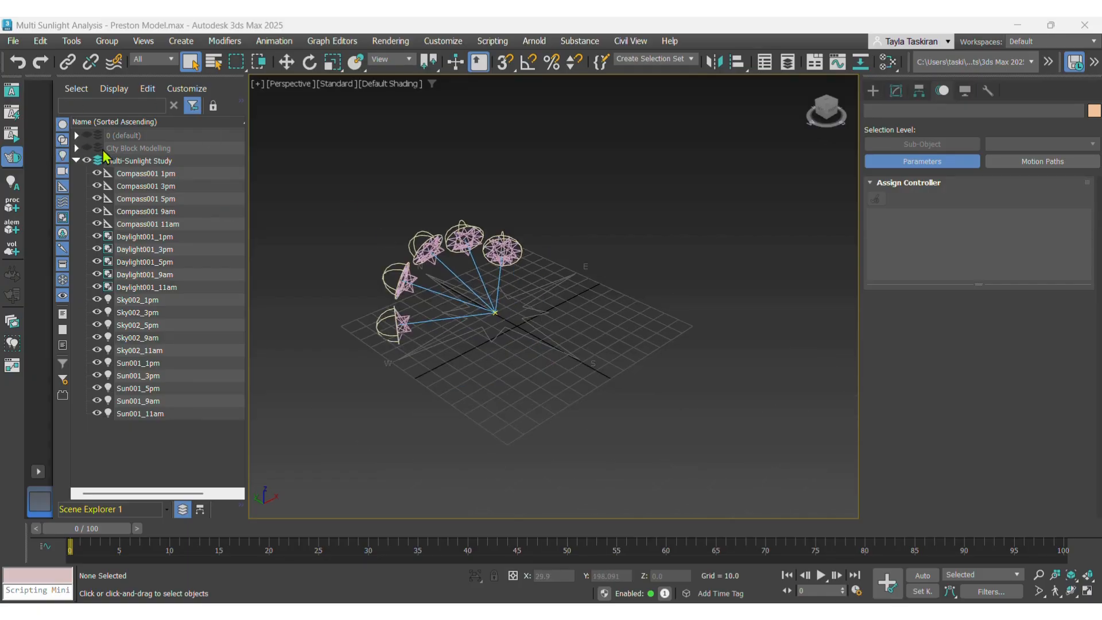
Collapse the Multi-Sunlight Study layer and unhide the City Block Modelling and 0 (default) layers.
left_click(76, 161)
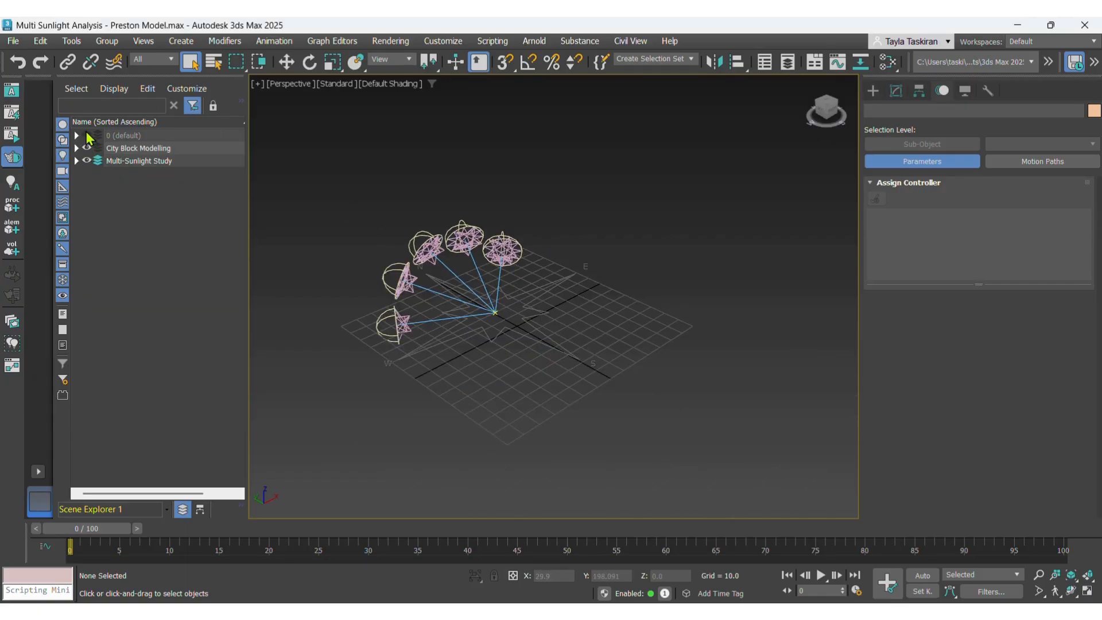
scroll(584, 418, "down", 4)
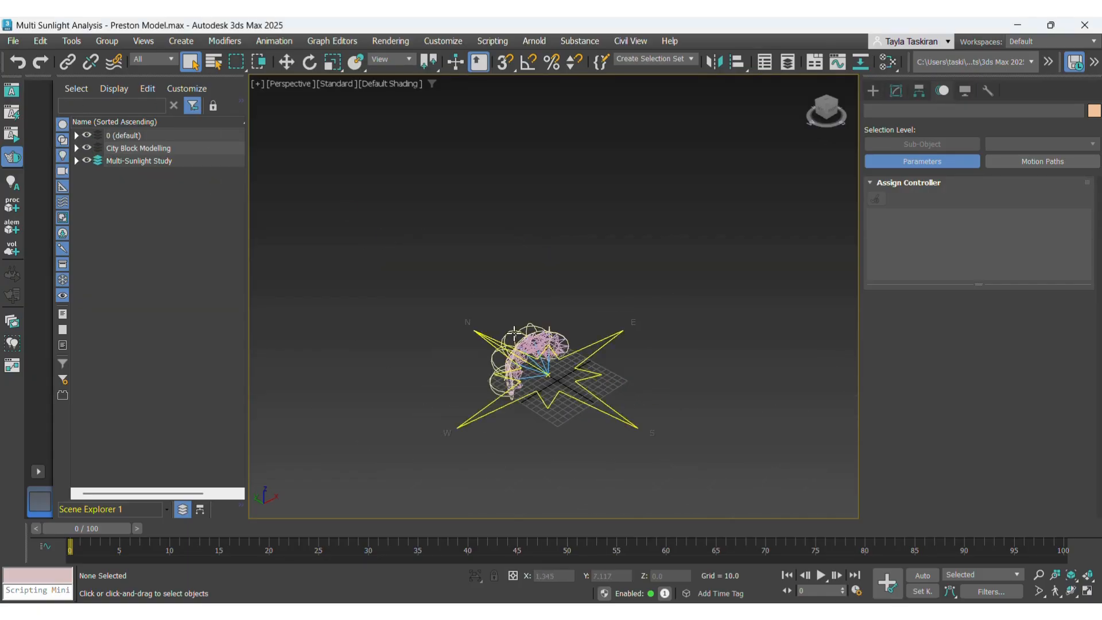
scroll(545, 345, "down", 3)
scroll(551, 353, "down", 4)
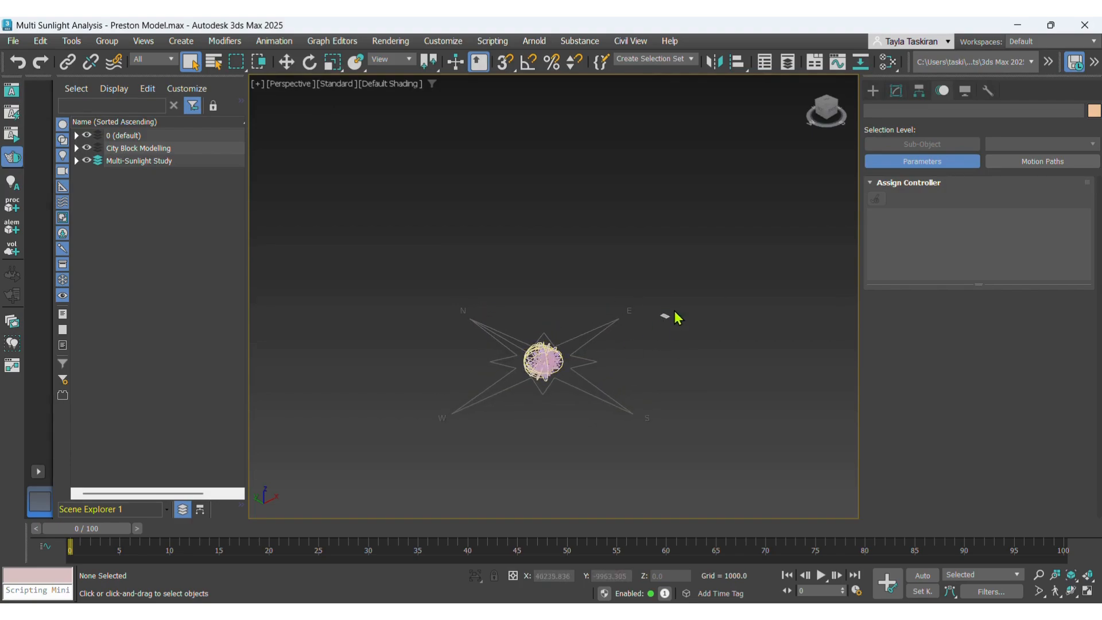
Select all the compasses and daylight systems and move them along the X axis towards the city block model.
scroll(673, 313, "up", 2)
left_click_drag(496, 487, 404, 335)
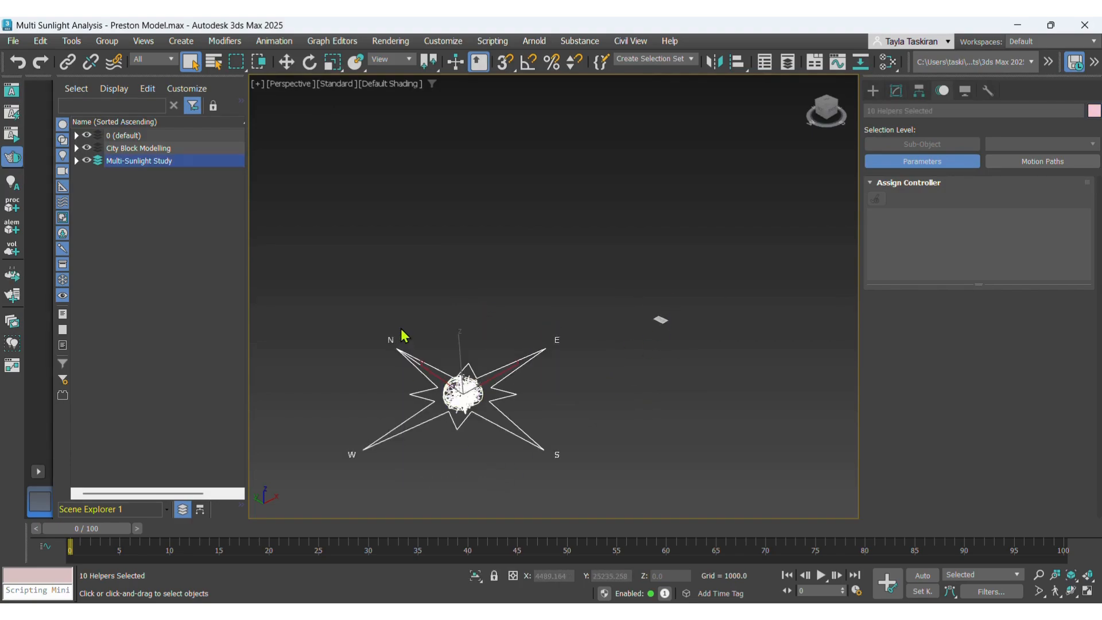
left_click(286, 62)
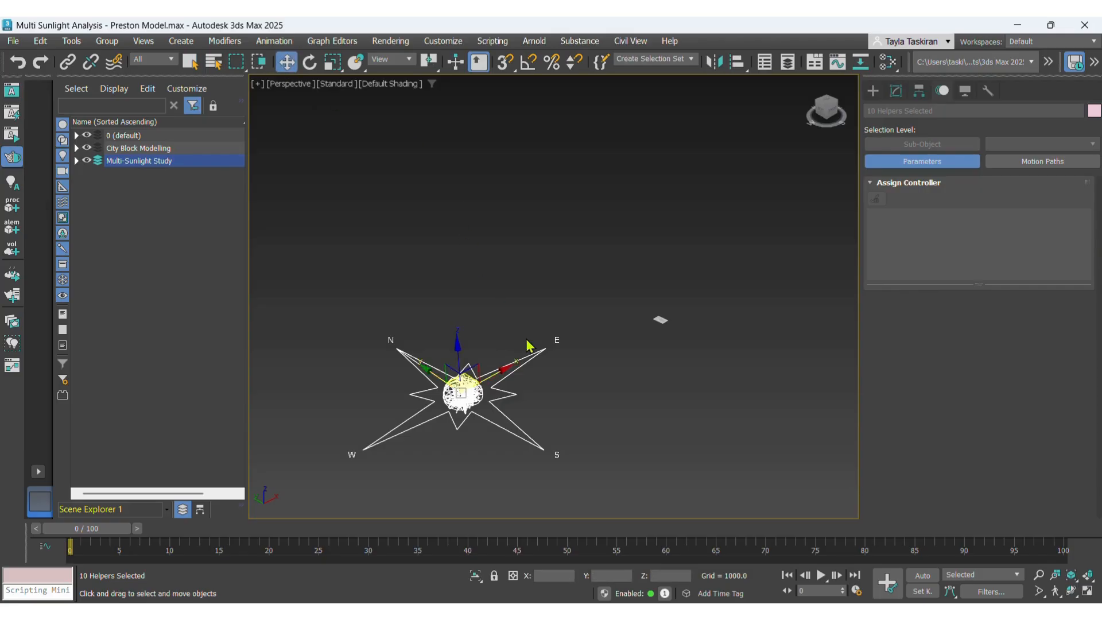
left_click_drag(504, 369, 675, 330)
scroll(680, 332, "up", 3)
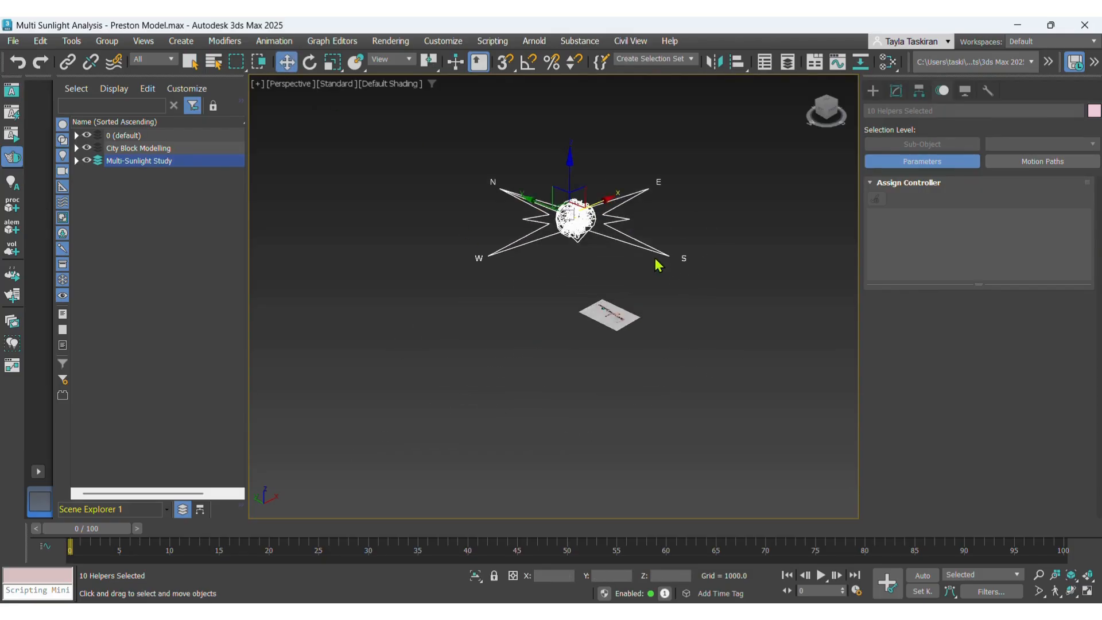
right_click(568, 227)
left_click(491, 288)
left_click_drag(523, 187, 570, 228)
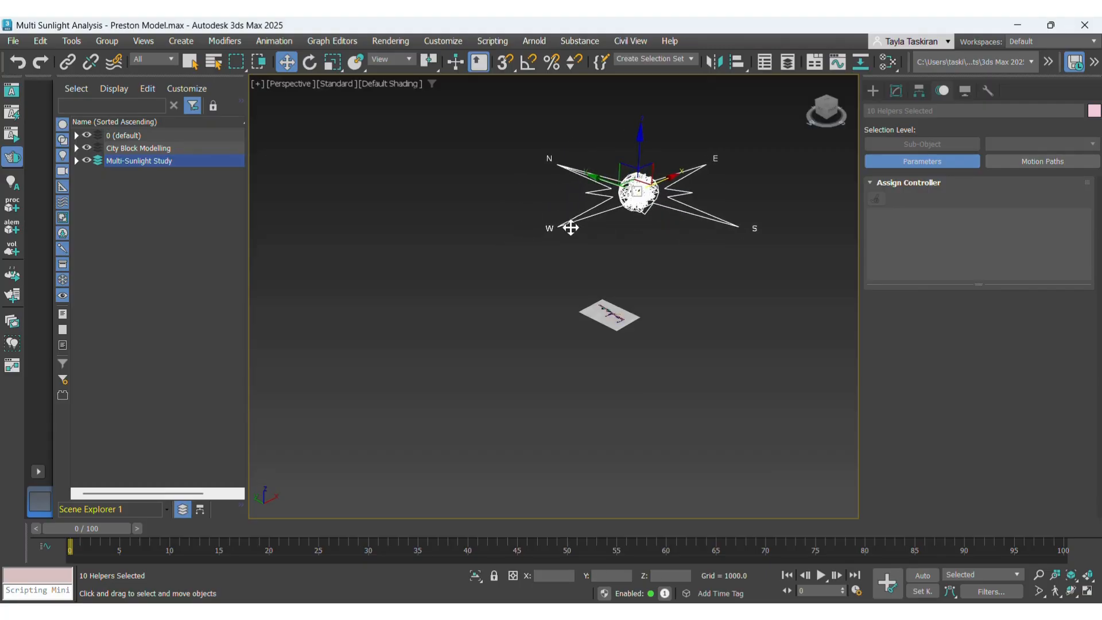
key("ctrl+z")
Move the selected compasses and daylight systems along the Y axis onto the middle of the city block model, and check their placement.
scroll(625, 266, "up", 3)
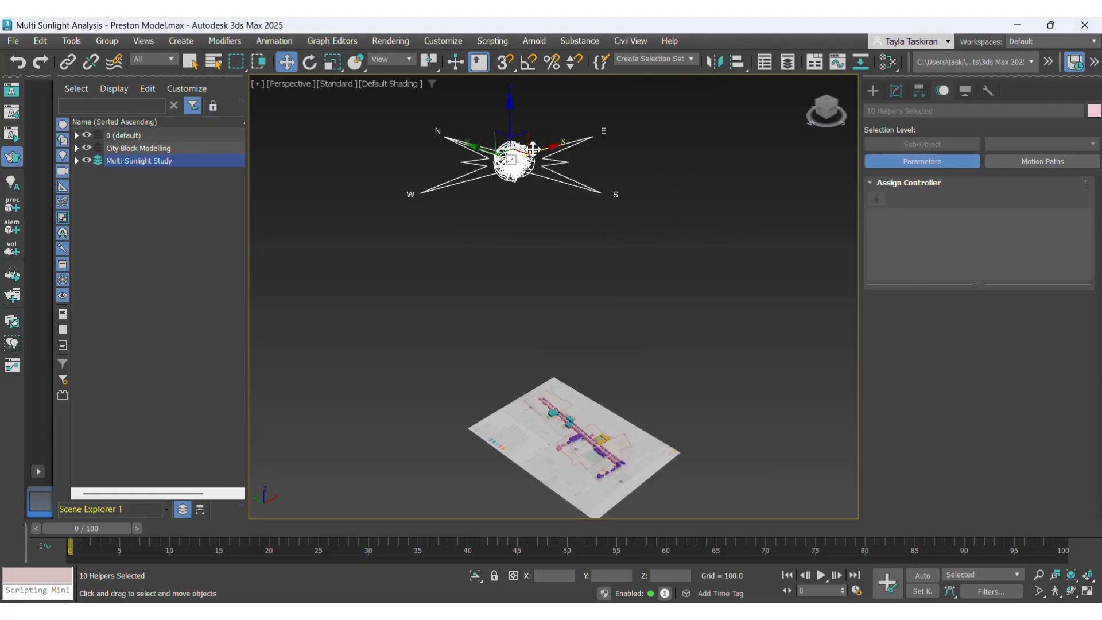
left_click_drag(479, 151, 614, 383)
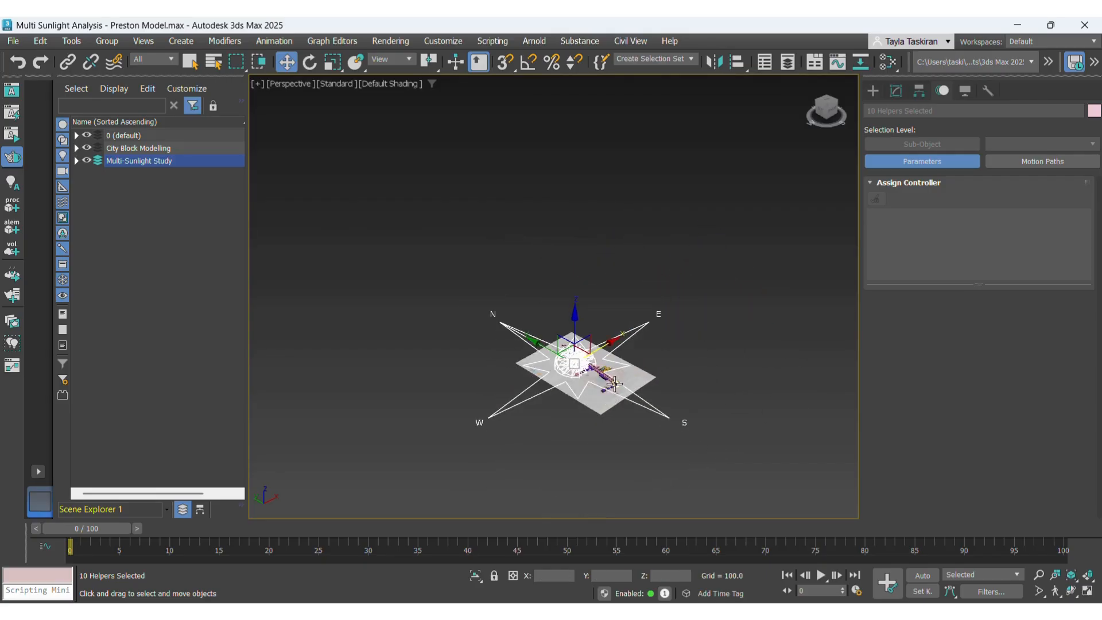
scroll(614, 383, "up", 6)
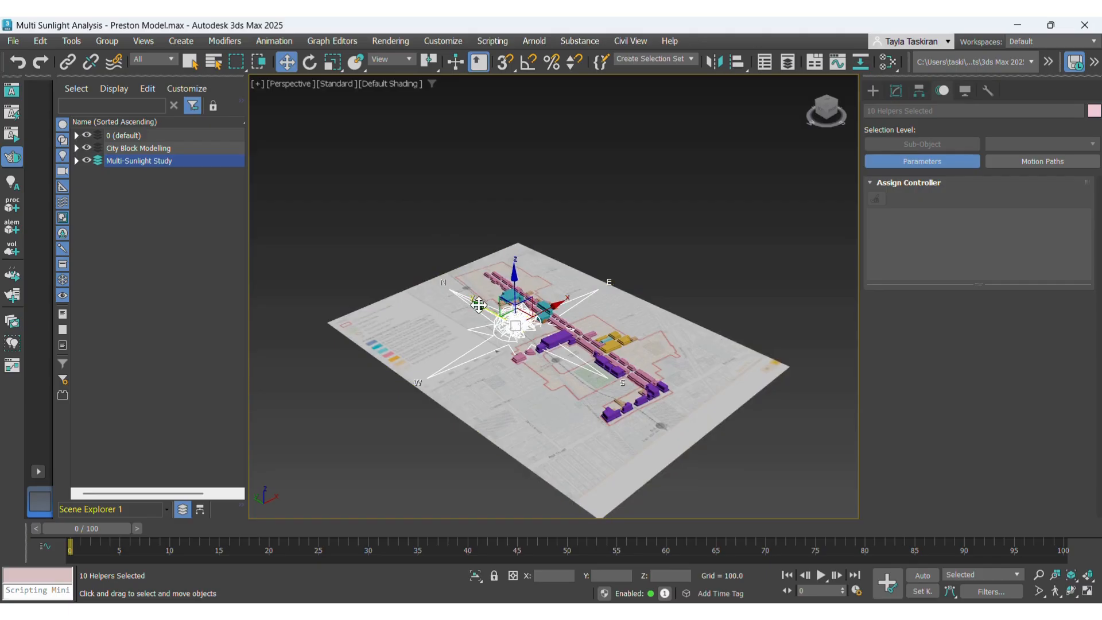
left_click_drag(478, 305, 605, 320)
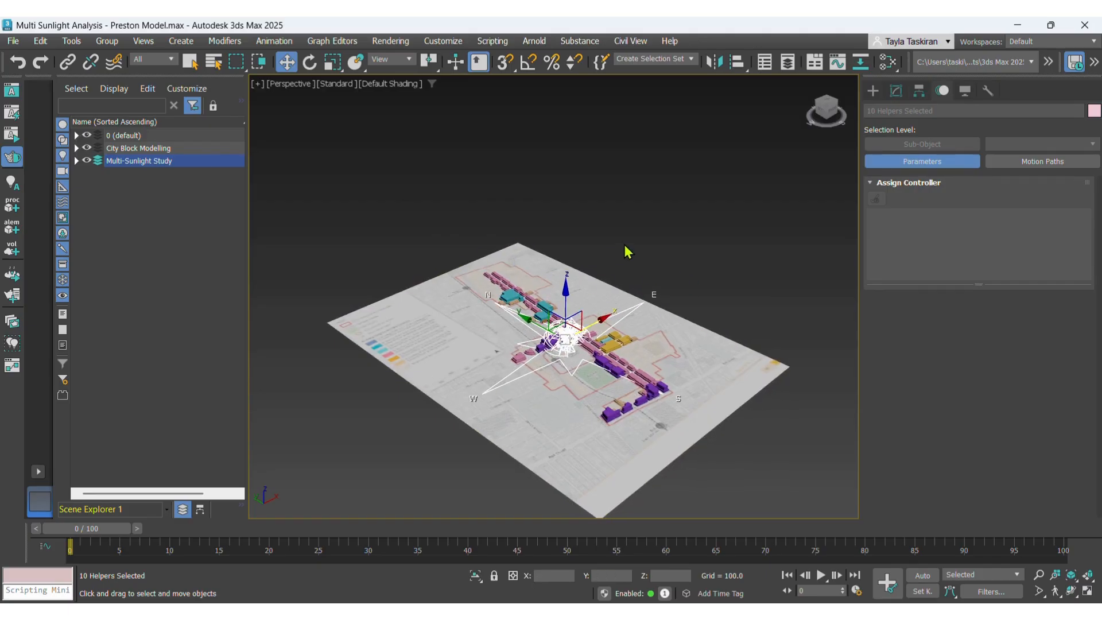
left_click(632, 230)
scroll(581, 331, "up", 8)
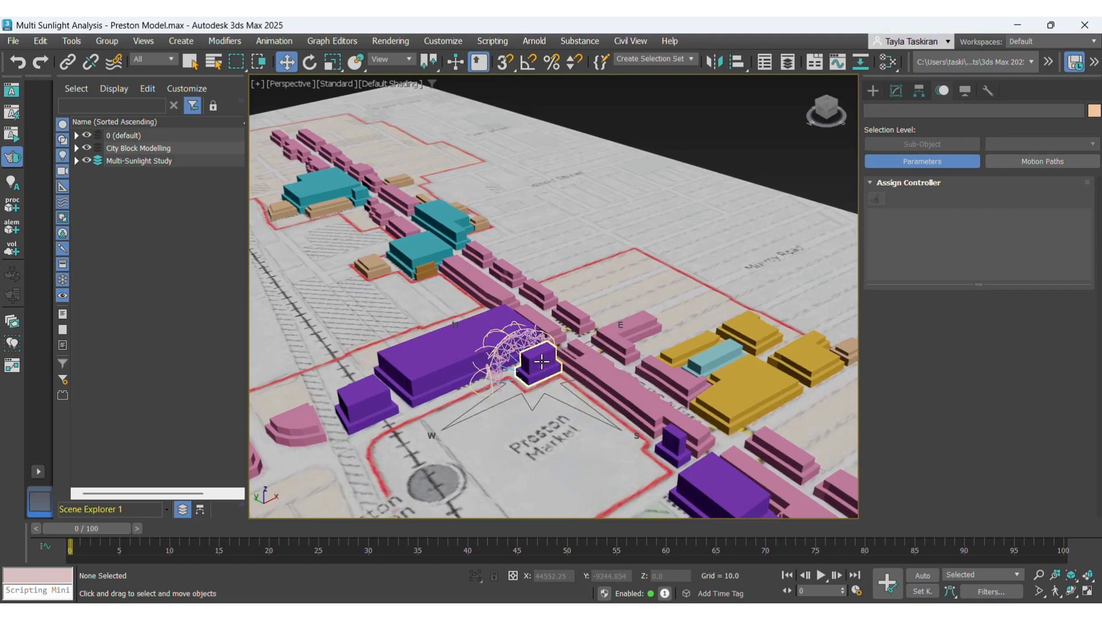
scroll(463, 340, "down", 8)
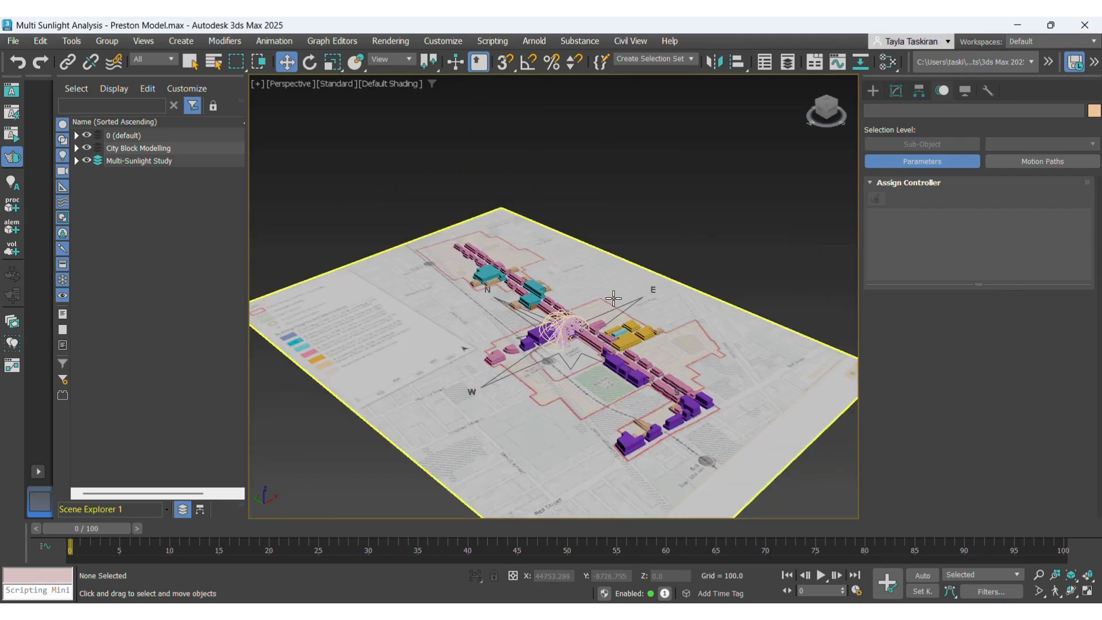
scroll(572, 314, "down", 3)
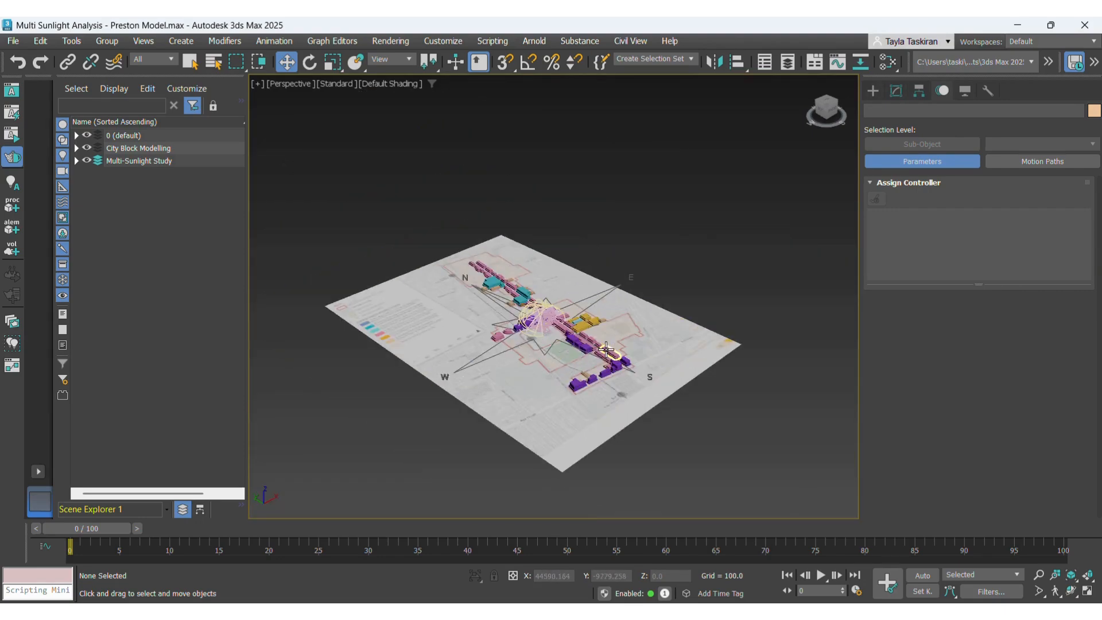